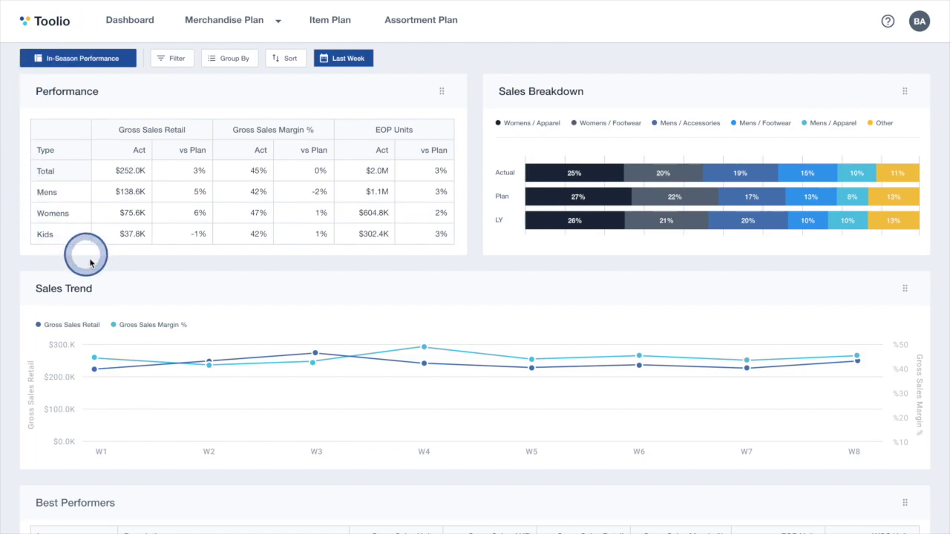
Step: Scroll through the In-Season Performance dashboard to review its figures
{"action": "left_click", "coordinate": [40, 438]}
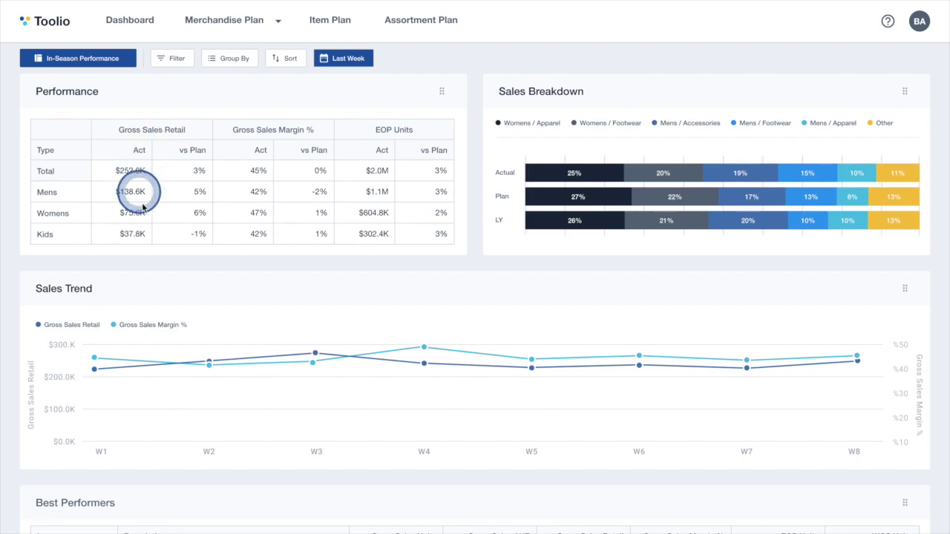
{"action": "scroll", "coordinate": [170, 268], "scroll_direction": "down", "scroll_amount": 4}
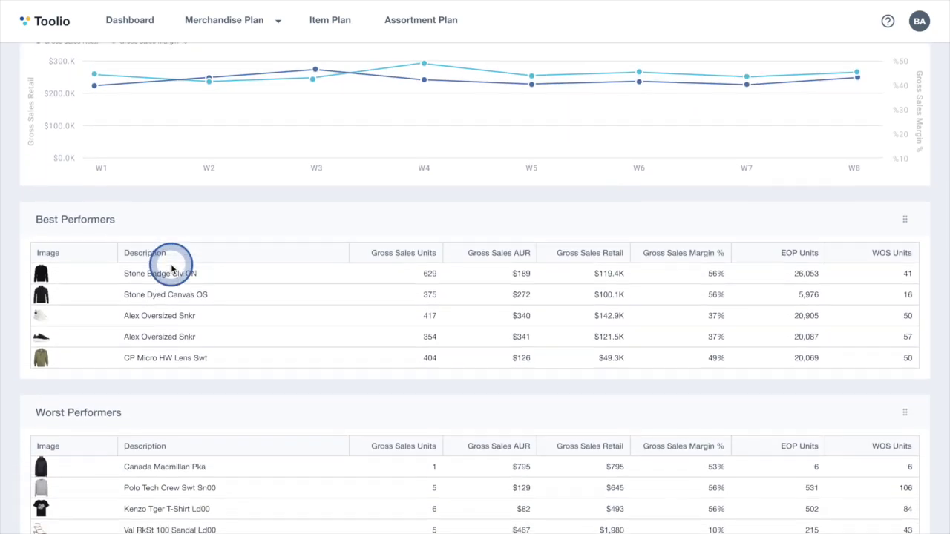
{"action": "scroll", "coordinate": [94, 248], "scroll_direction": "down", "scroll_amount": 1}
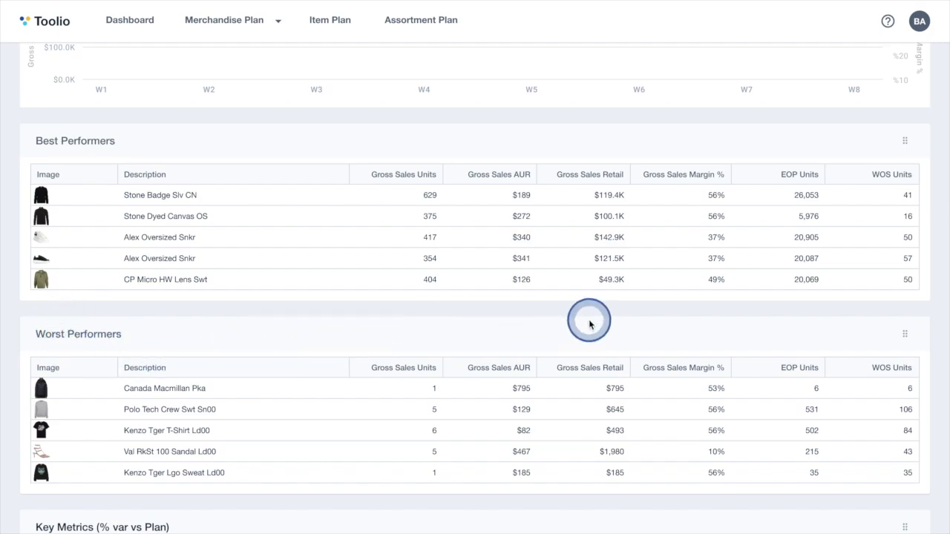
{"action": "scroll", "coordinate": [590, 324], "scroll_direction": "down", "scroll_amount": 1}
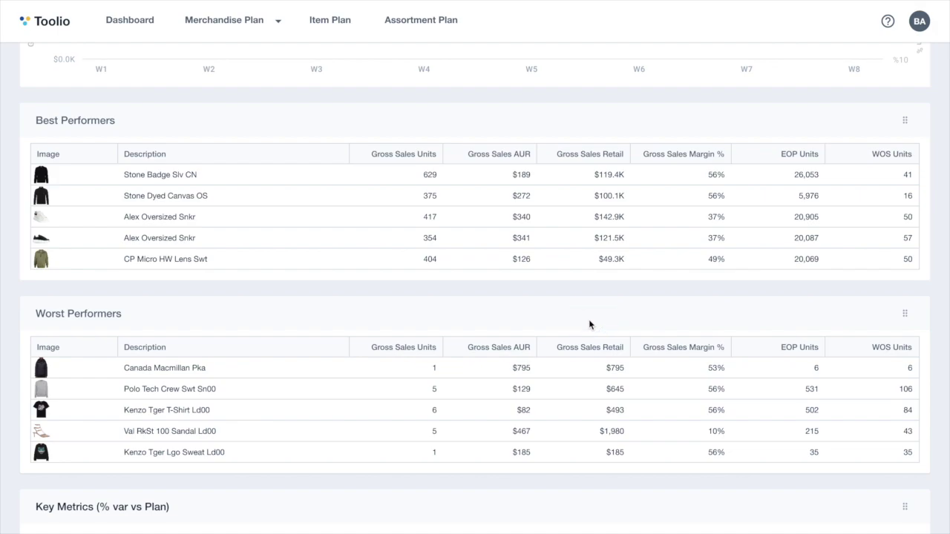
{"action": "scroll", "coordinate": [588, 324], "scroll_direction": "up", "scroll_amount": 10}
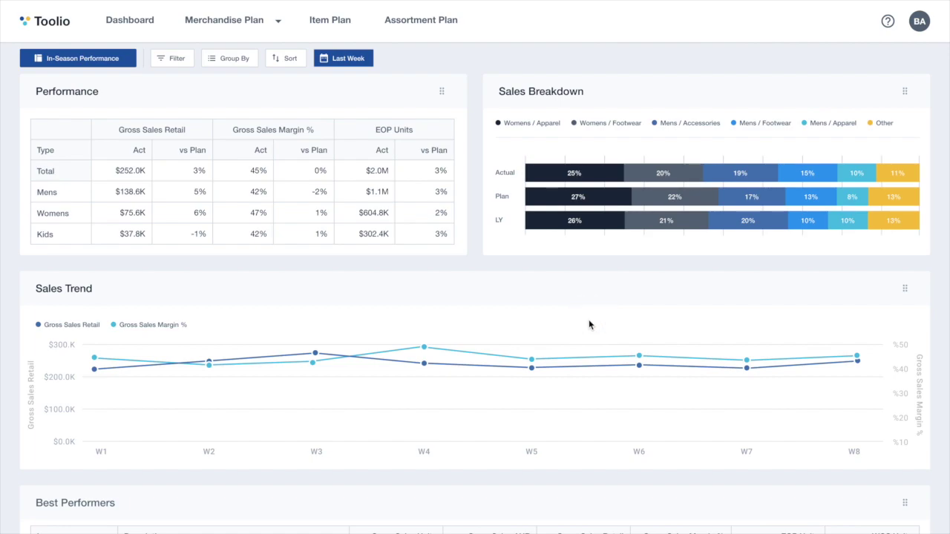
{"action": "left_click", "coordinate": [589, 321]}
Step: Switch the dashboard layout to Inventory Snapshot
{"action": "left_click", "coordinate": [92, 58]}
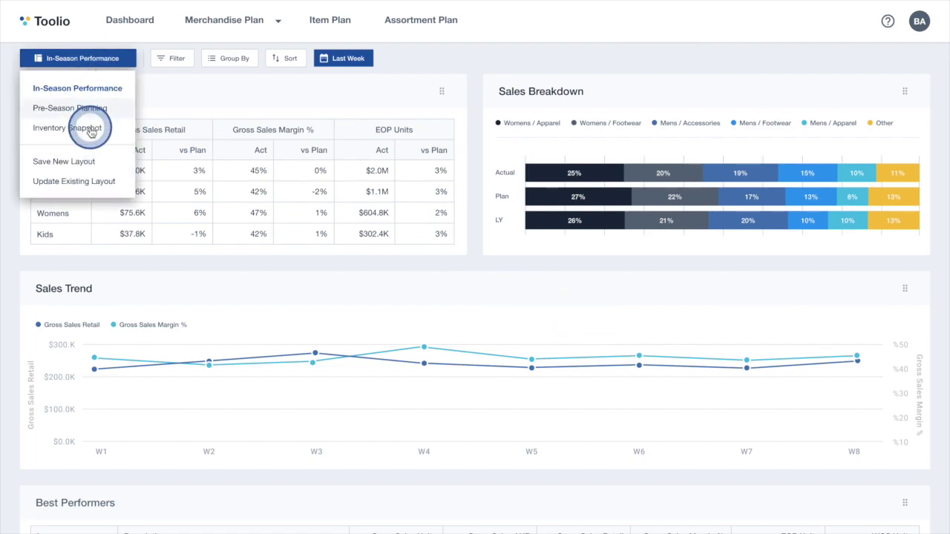
{"action": "left_click", "coordinate": [91, 130]}
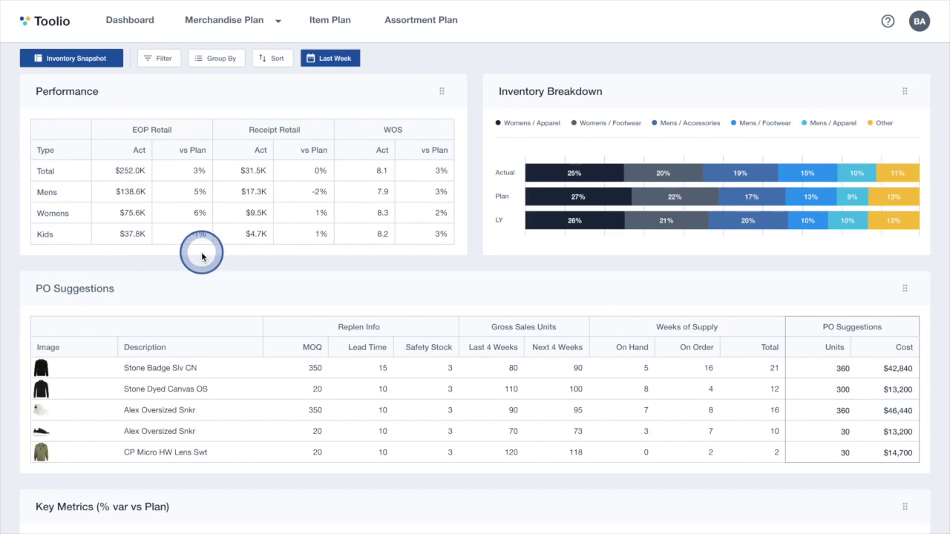
{"action": "scroll", "coordinate": [202, 256], "scroll_direction": "down", "scroll_amount": 1}
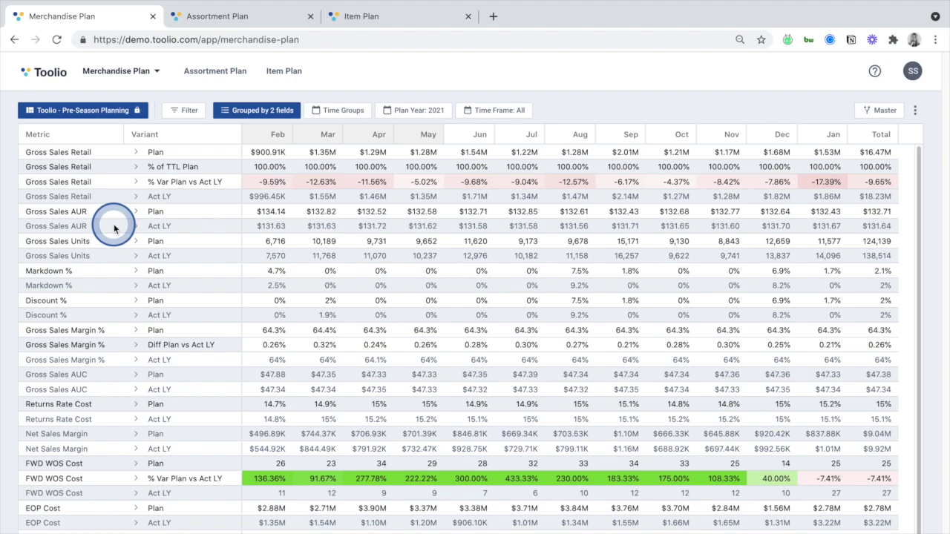
Step: Keep the Merchandise Plan on its Plan view, then move to the Men / Clothing / Outerwear - 2021 Fall Assortment Plan
{"action": "left_click", "coordinate": [110, 74]}
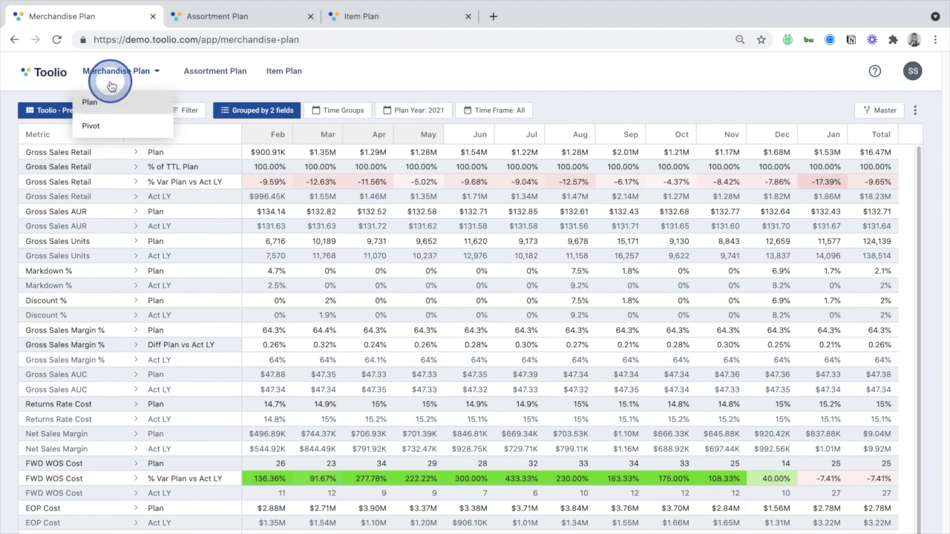
{"action": "left_click", "coordinate": [101, 102]}
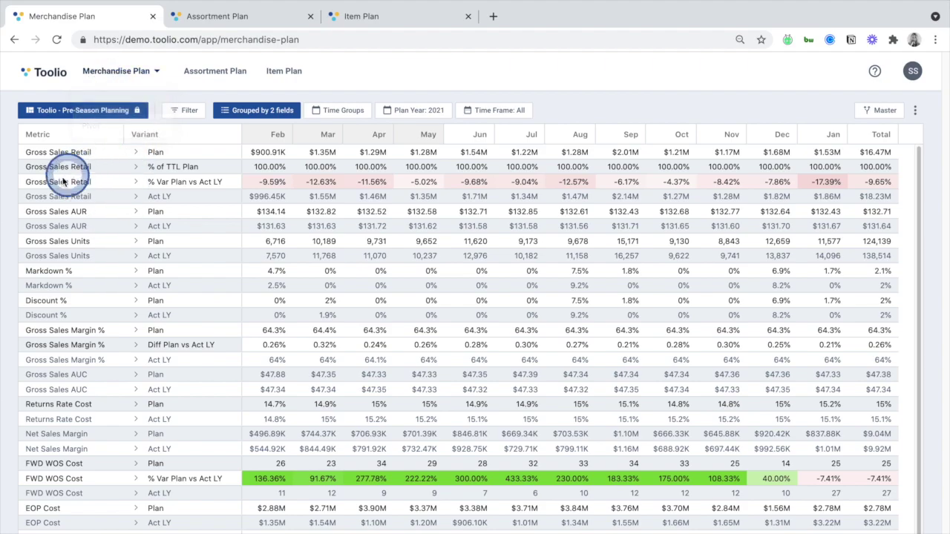
{"action": "key", "text": "ctrl+Tab"}
{"action": "left_click", "coordinate": [4, 206]}
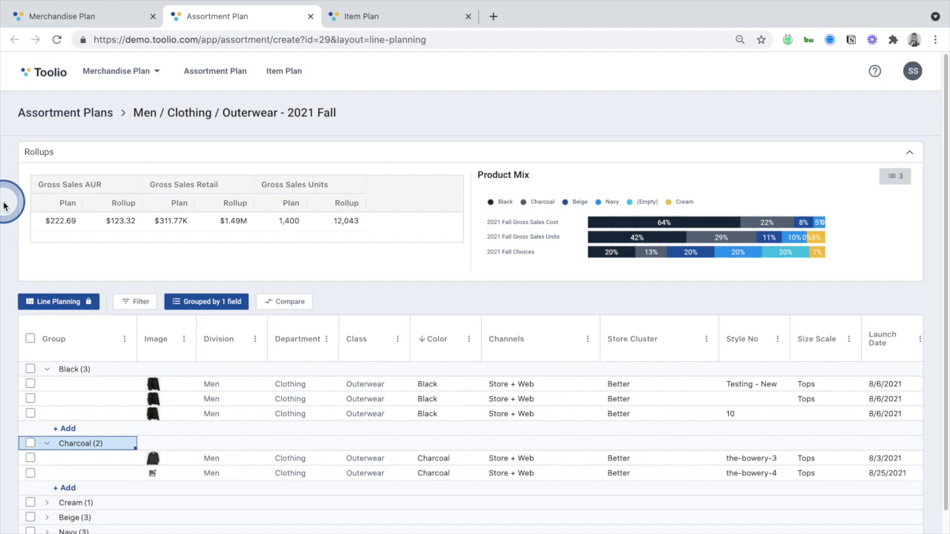
Step: Switch to the Item Plan tab with Ctrl+Tab
{"action": "key", "text": "ctrl+Tab"}
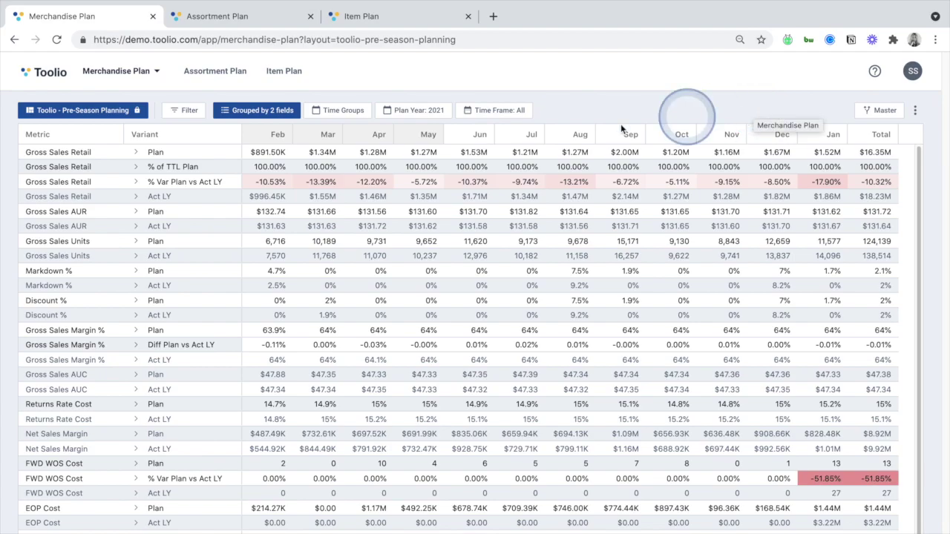
Step: Export the Mar–May cells from % of TTL Plan through Gross Sales AUR Plan to Excel
{"action": "left_click_drag", "start_coordinate": [310, 170], "coordinate": [427, 220]}
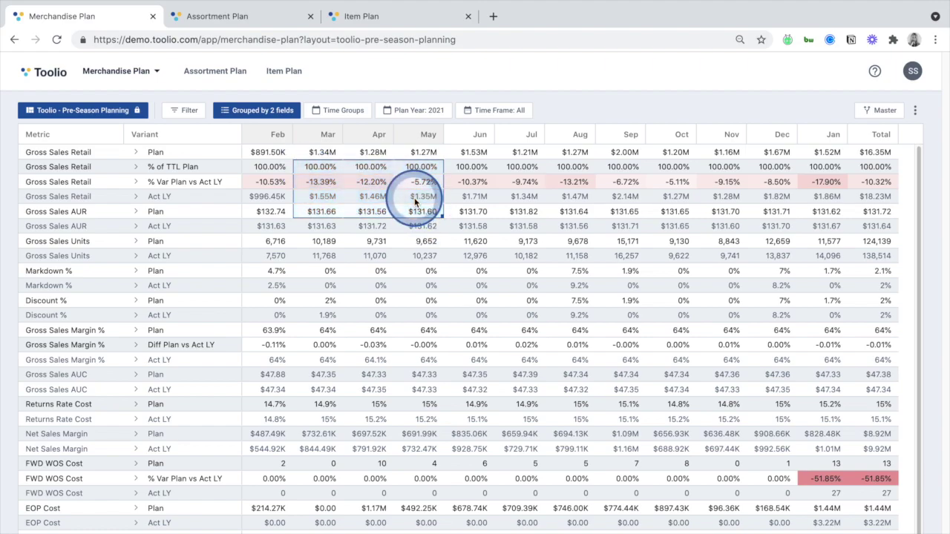
{"action": "right_click", "coordinate": [414, 201]}
{"action": "left_click", "coordinate": [493, 377]}
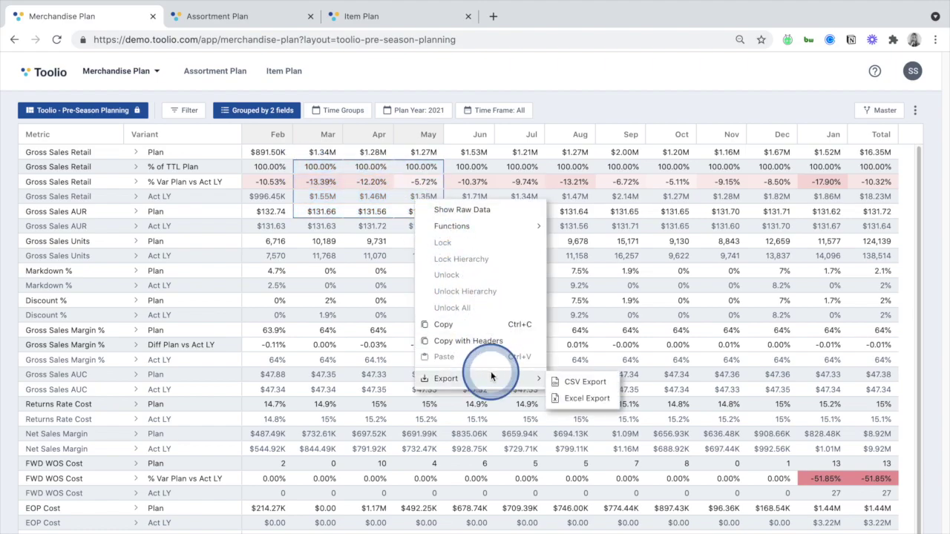
{"action": "left_click", "coordinate": [586, 398]}
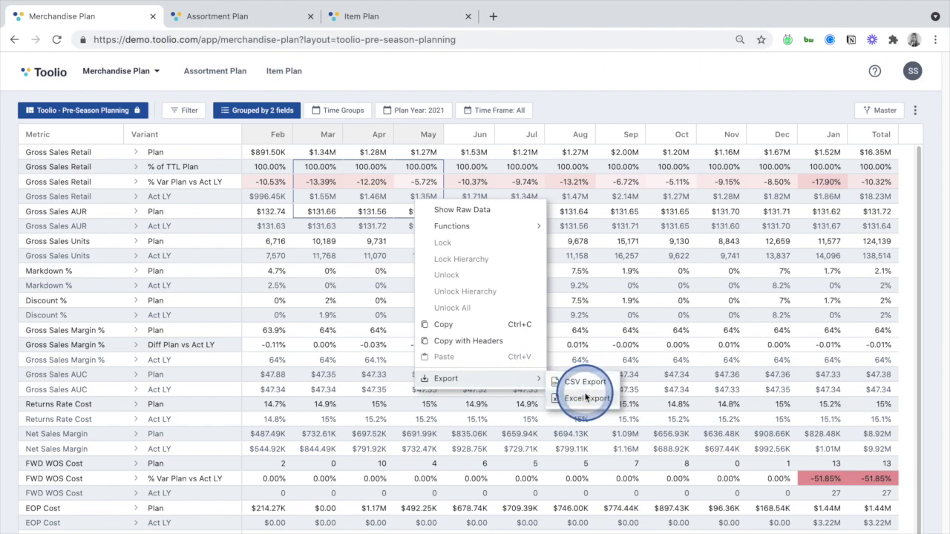
{"action": "left_click", "coordinate": [579, 110]}
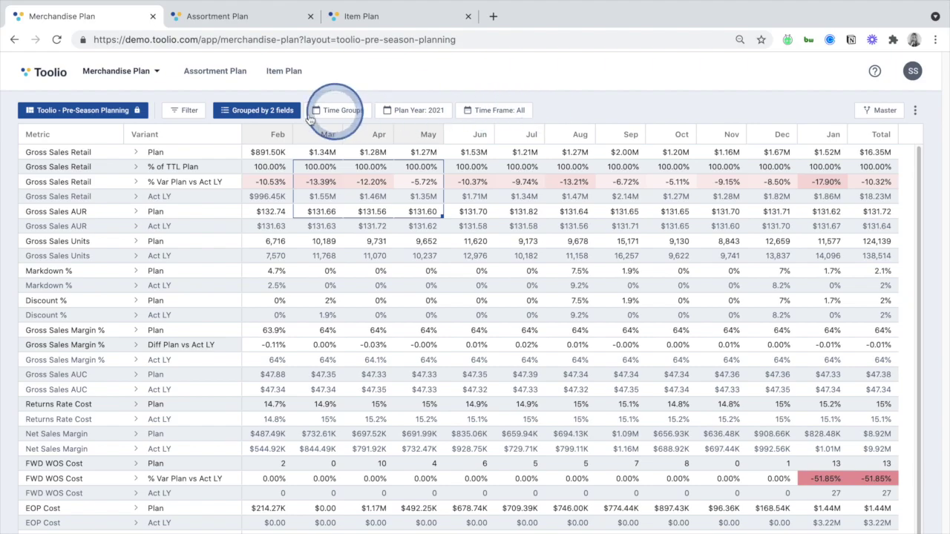
{"action": "left_click", "coordinate": [31, 110]}
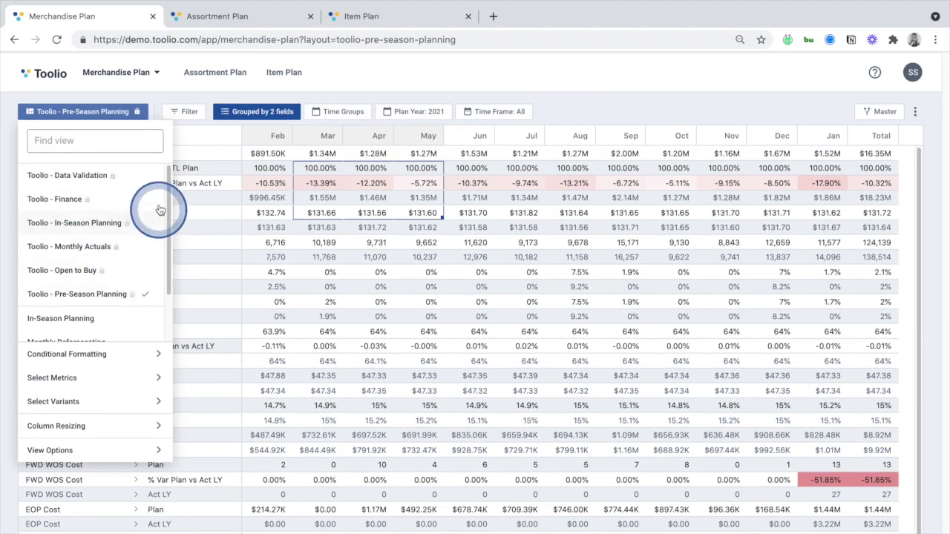
Step: Keep plan year 2021 and expand Gross Sales Retail Plan into Men, Women, Kids, with Men into Clothing, Footwear, Accessories
{"action": "left_click", "coordinate": [404, 119]}
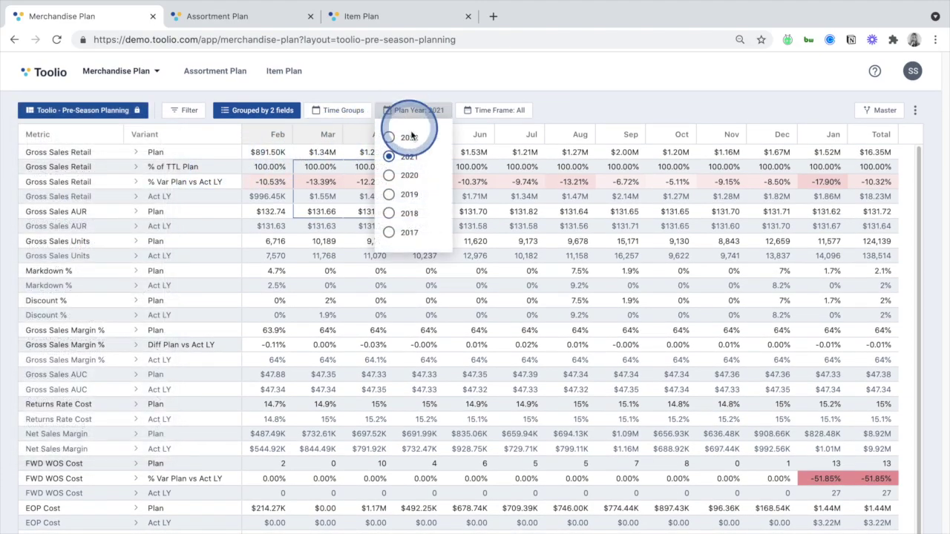
{"action": "left_click", "coordinate": [632, 107]}
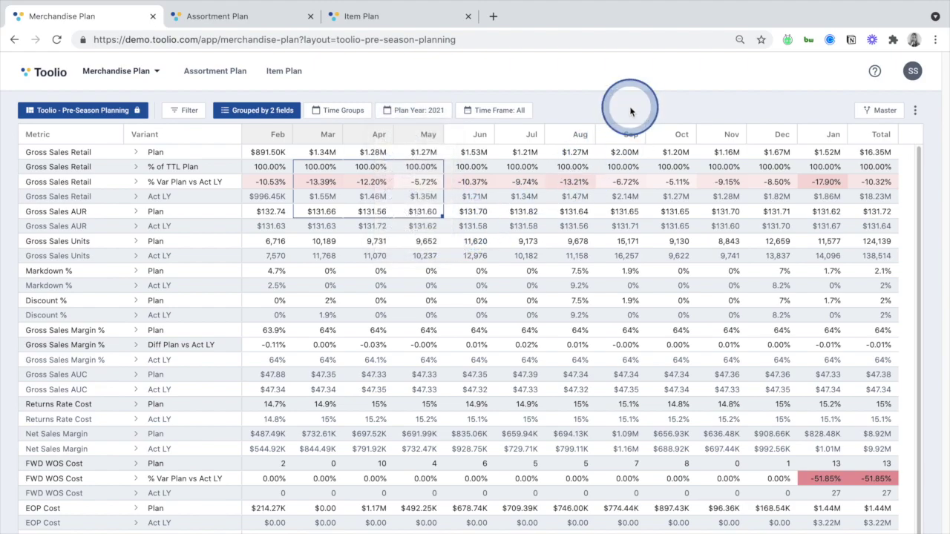
{"action": "left_click", "coordinate": [136, 153]}
{"action": "left_click", "coordinate": [141, 170]}
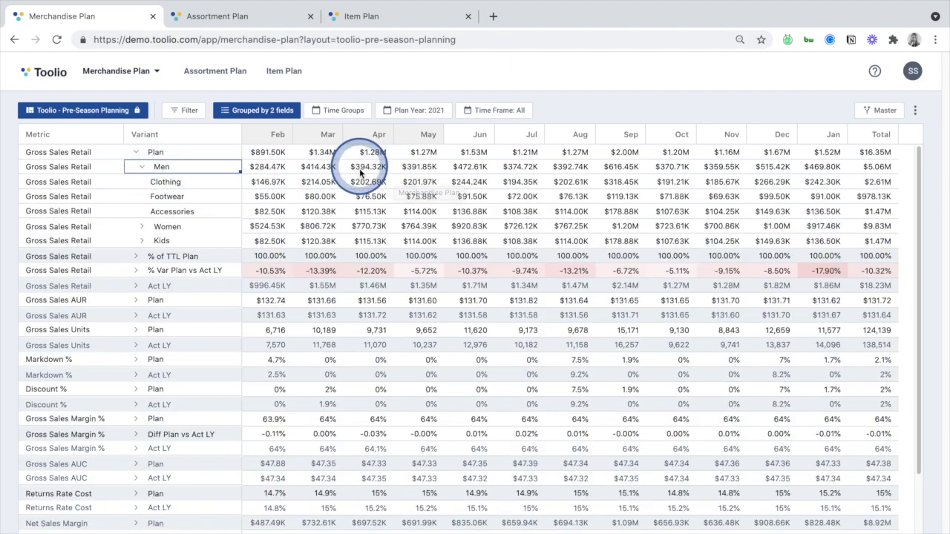
{"action": "left_click_drag", "start_coordinate": [362, 169], "coordinate": [373, 226]}
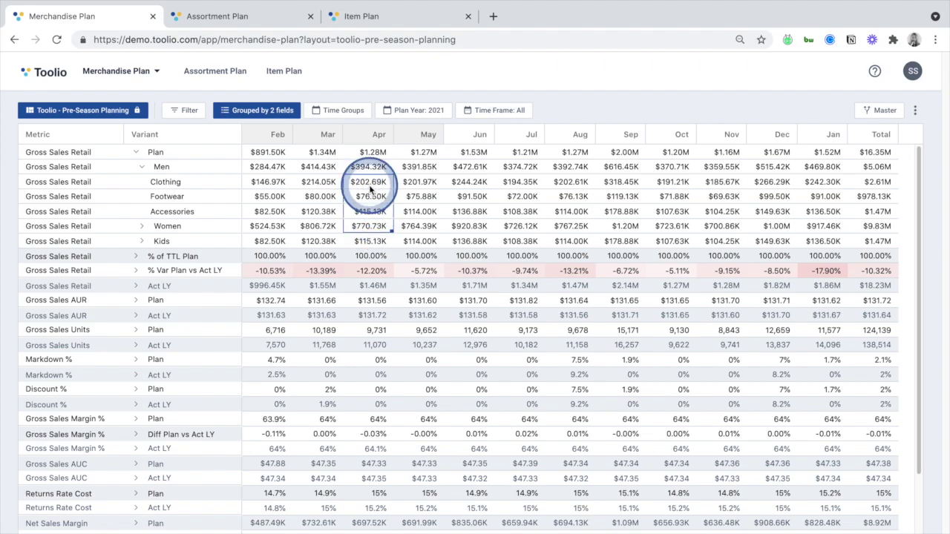
{"action": "left_click_drag", "start_coordinate": [367, 183], "coordinate": [528, 182]}
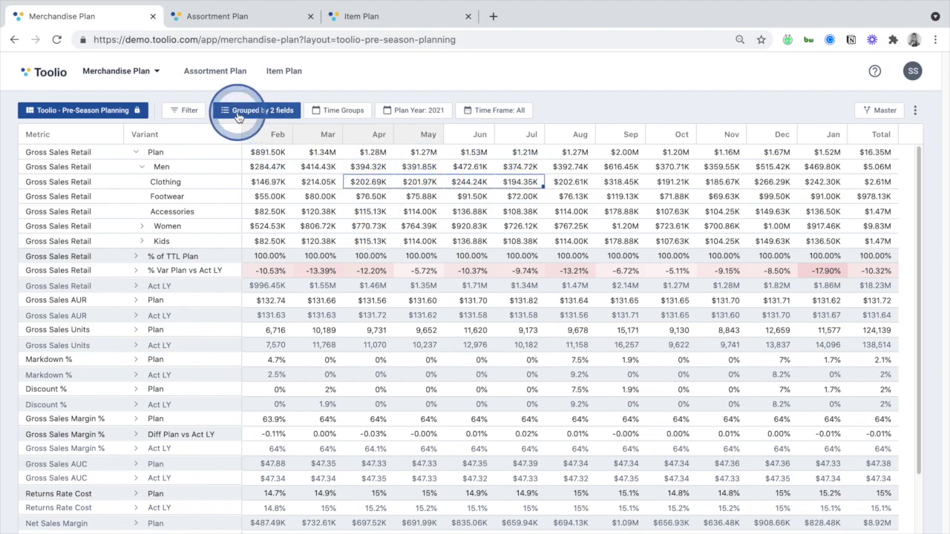
Step: Review the Grouped by fields and filter options without adding a filter
{"action": "left_click", "coordinate": [238, 113]}
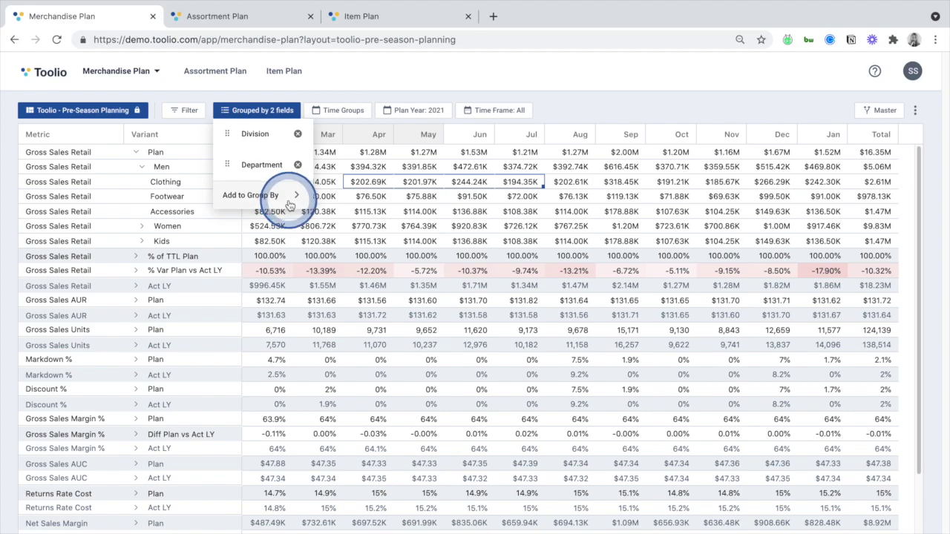
{"action": "left_click", "coordinate": [202, 115]}
{"action": "left_click", "coordinate": [259, 158]}
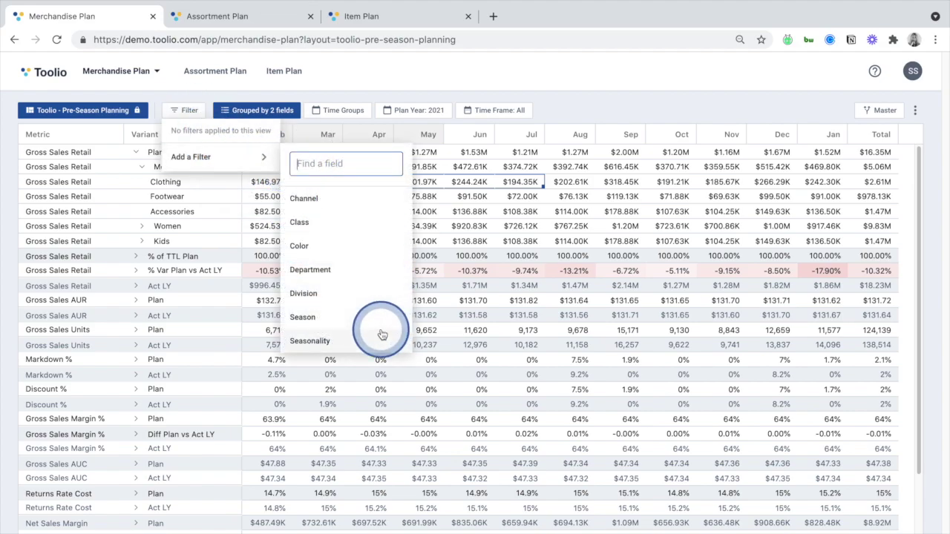
{"action": "left_click", "coordinate": [264, 118]}
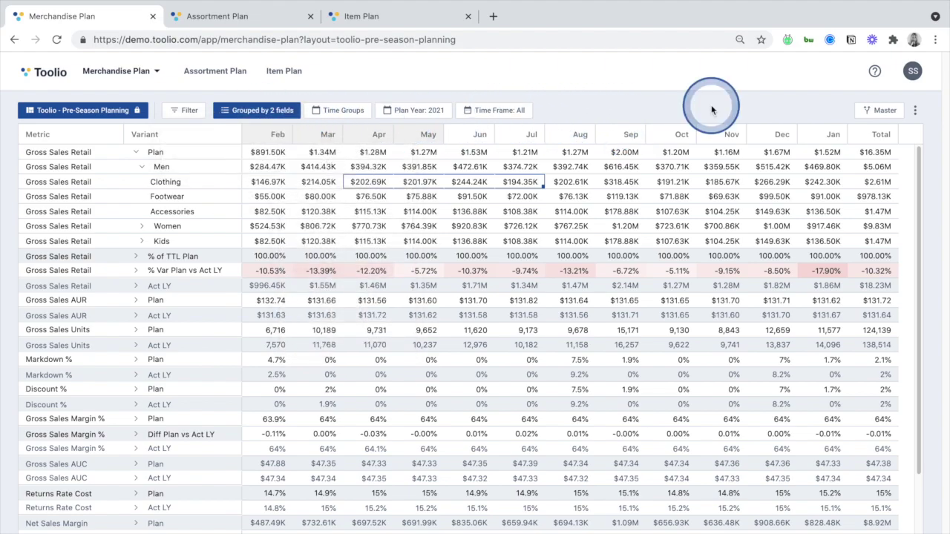
Step: Browse the view's Select Metrics list and toggle the Gross Sales Ticket - Act LY variant
{"action": "left_click", "coordinate": [127, 110]}
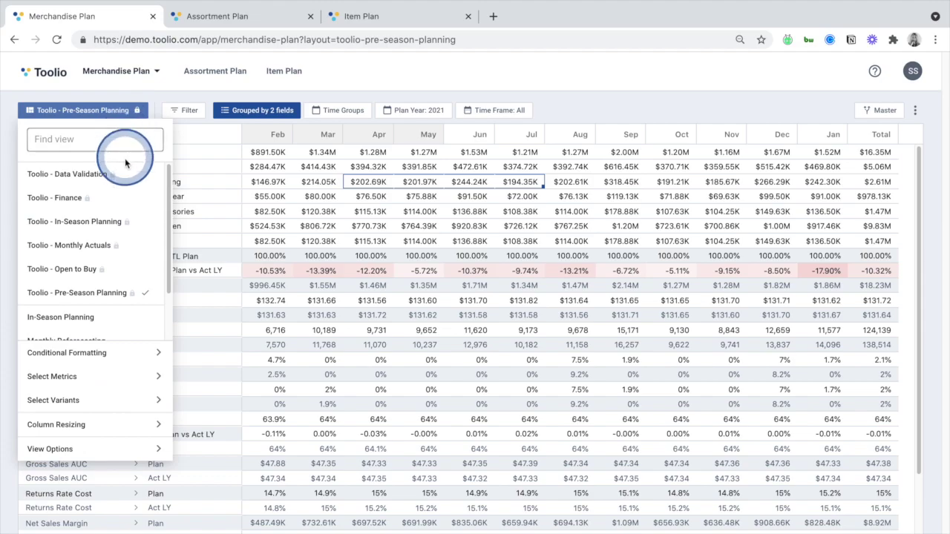
{"action": "scroll", "coordinate": [122, 230], "scroll_direction": "down", "scroll_amount": 3}
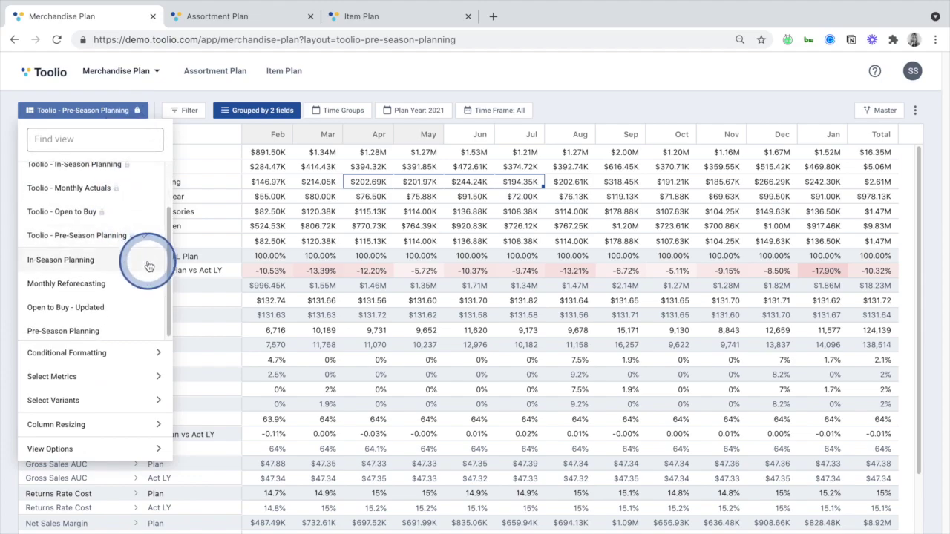
{"action": "scroll", "coordinate": [144, 286], "scroll_direction": "up", "scroll_amount": 1}
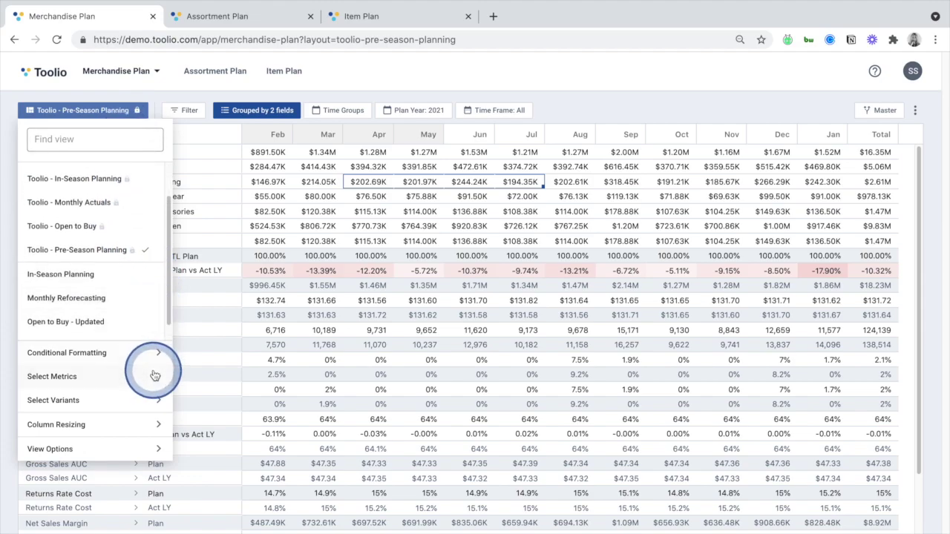
{"action": "left_click", "coordinate": [154, 377]}
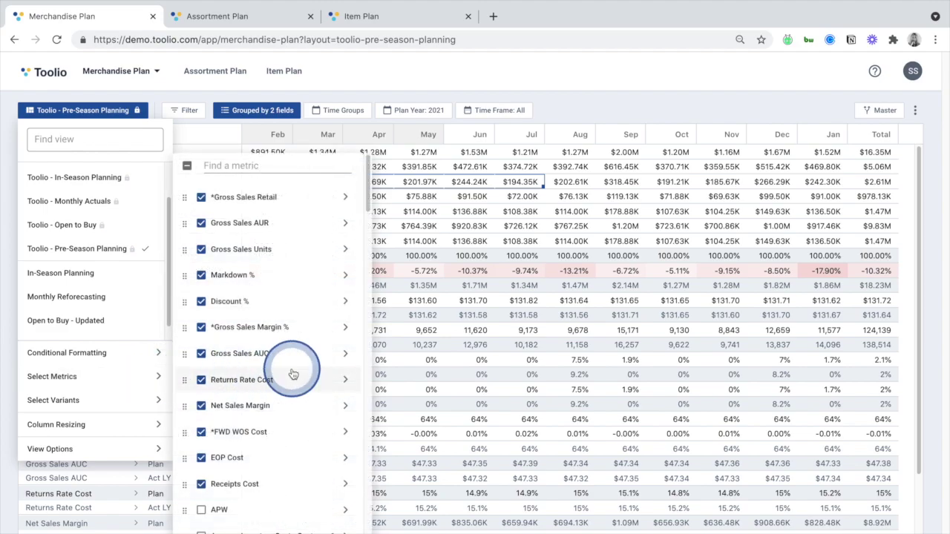
{"action": "scroll", "coordinate": [292, 373], "scroll_direction": "down", "scroll_amount": 4}
{"action": "scroll", "coordinate": [293, 374], "scroll_direction": "down", "scroll_amount": 4}
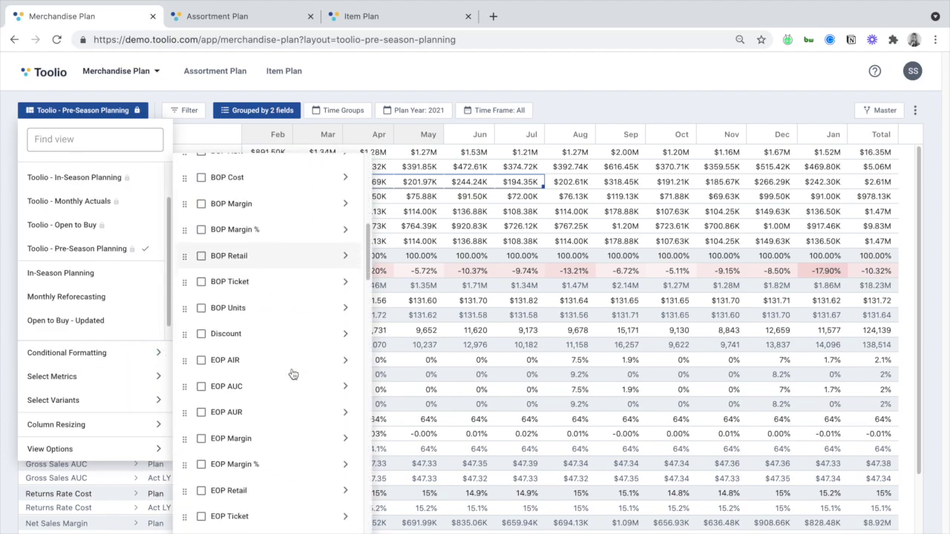
{"action": "scroll", "coordinate": [292, 375], "scroll_direction": "down", "scroll_amount": 6}
{"action": "left_click", "coordinate": [337, 381]}
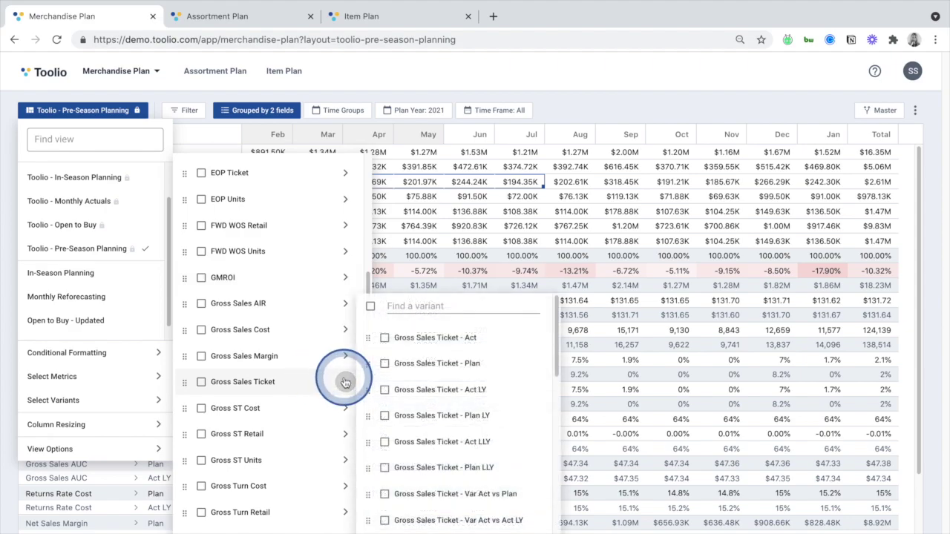
{"action": "left_click", "coordinate": [475, 399]}
Step: Switch the merchandise plan to the Toolio - Finance saved view
{"action": "scroll", "coordinate": [475, 400], "scroll_direction": "down", "scroll_amount": 3}
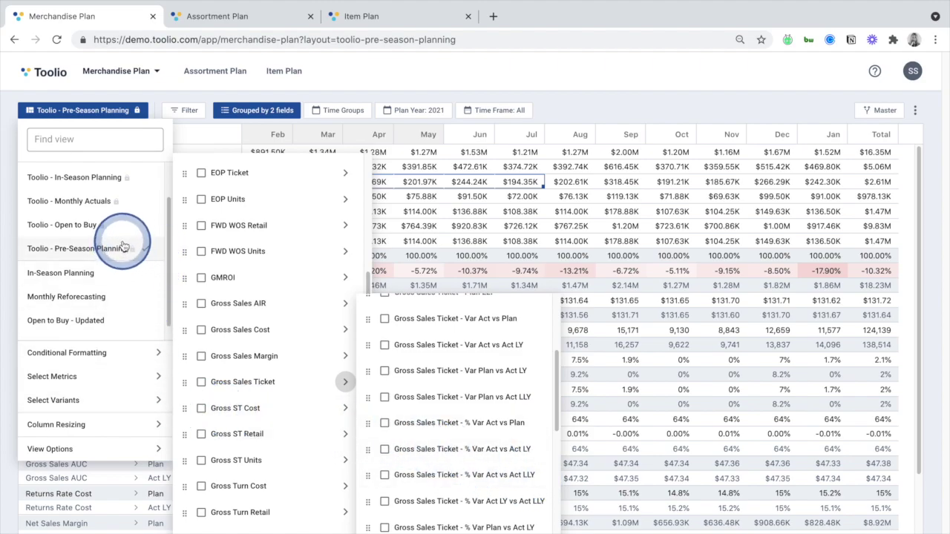
{"action": "scroll", "coordinate": [125, 244], "scroll_direction": "up", "scroll_amount": 1}
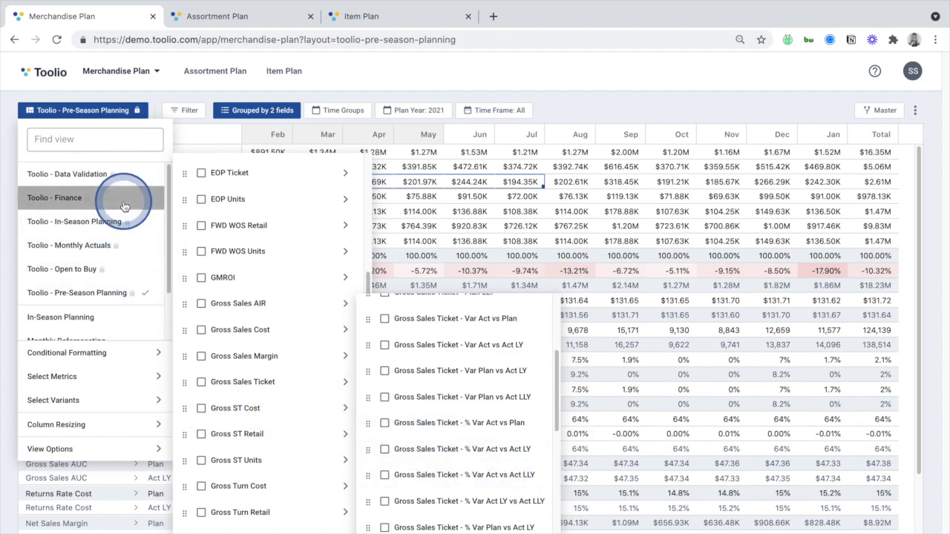
{"action": "left_click", "coordinate": [124, 207]}
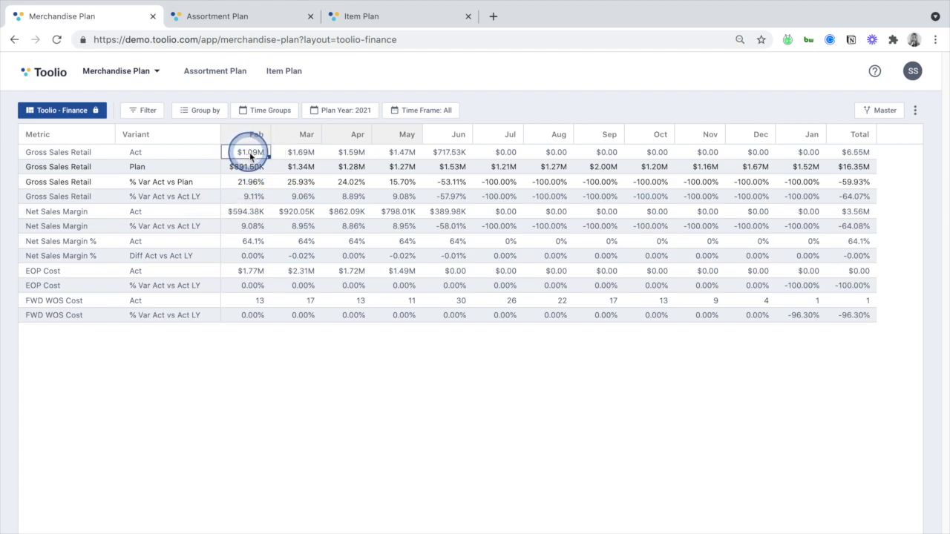
Step: Review the Feb–Jun and Jul–Dec Finance figures, then return to the Toolio - Pre-Season Planning view
{"action": "left_click_drag", "start_coordinate": [247, 153], "coordinate": [469, 326]}
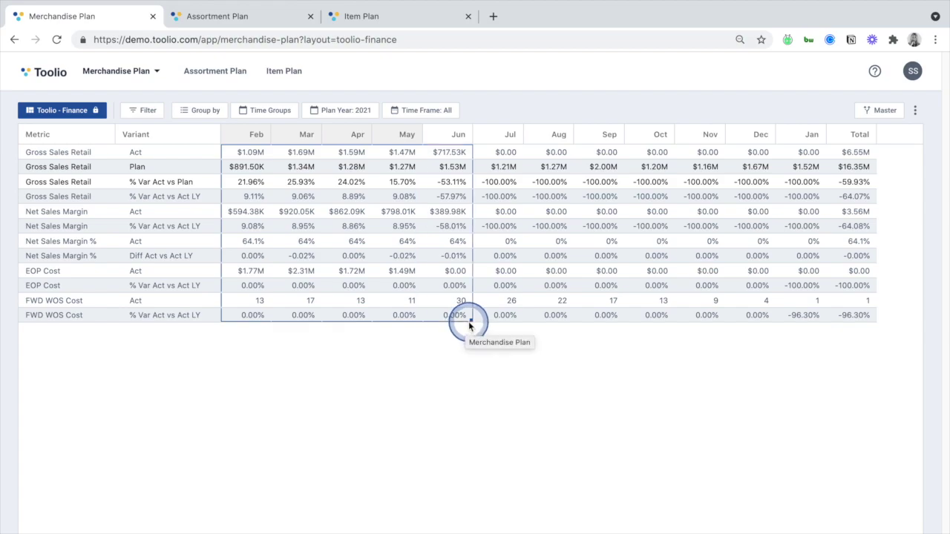
{"action": "left_click_drag", "start_coordinate": [494, 153], "coordinate": [809, 314]}
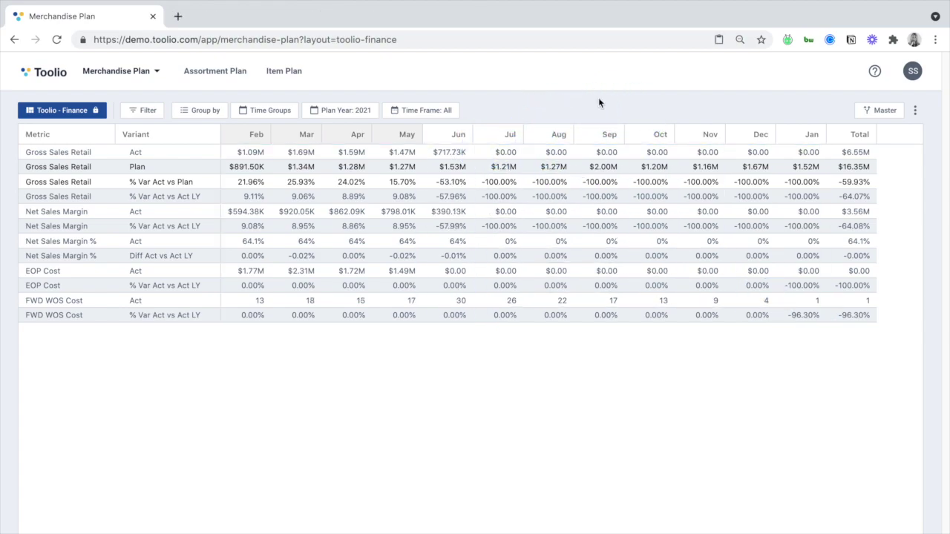
{"action": "left_click", "coordinate": [74, 112]}
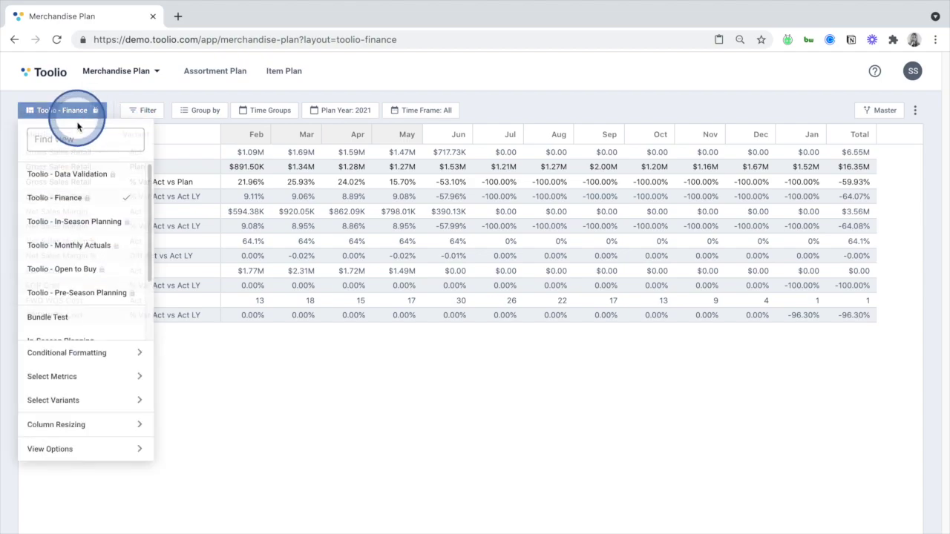
{"action": "left_click", "coordinate": [84, 292]}
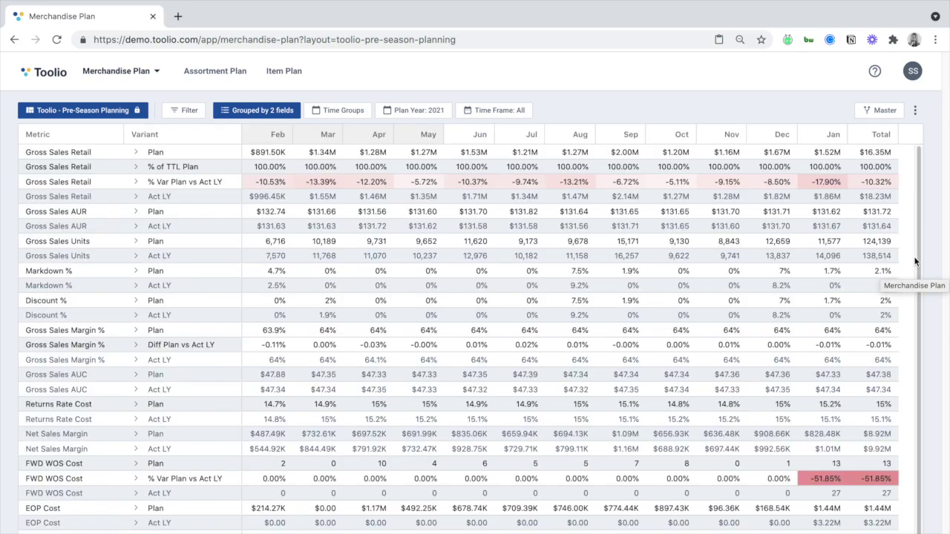
{"action": "left_click", "coordinate": [880, 110]}
Step: Seed the 2021 plan from 2019 Act data across all time frames with weight 1
{"action": "left_click", "coordinate": [859, 130]}
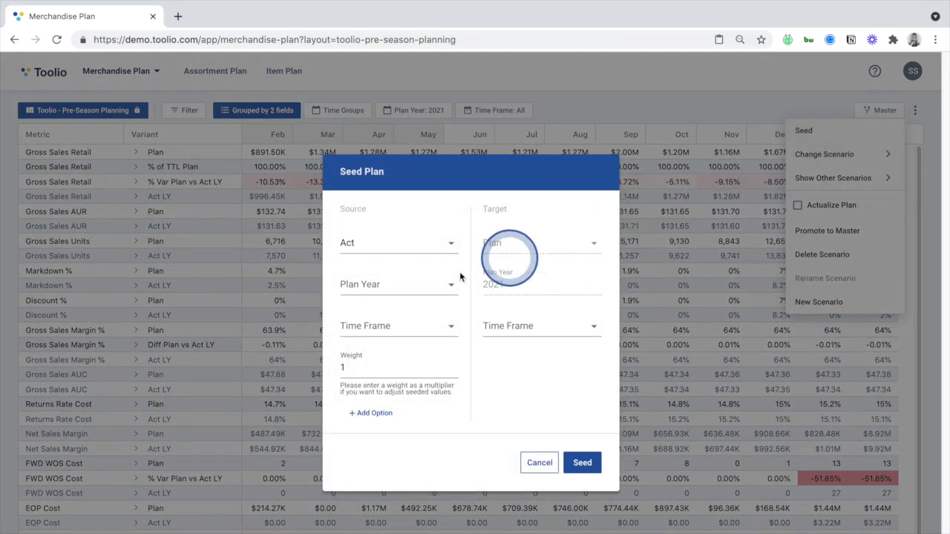
{"action": "left_click", "coordinate": [413, 291]}
{"action": "left_click", "coordinate": [403, 394]}
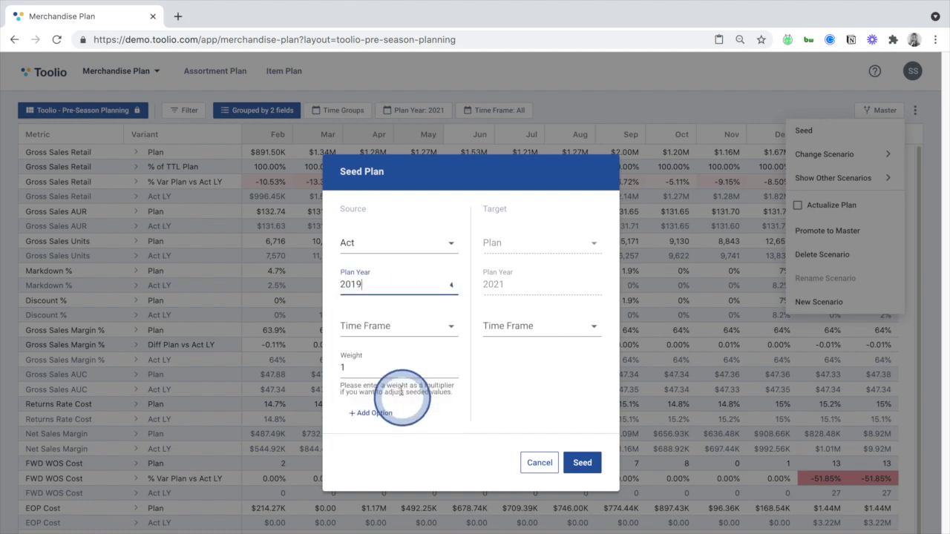
{"action": "left_click", "coordinate": [393, 324]}
{"action": "left_click", "coordinate": [394, 352]}
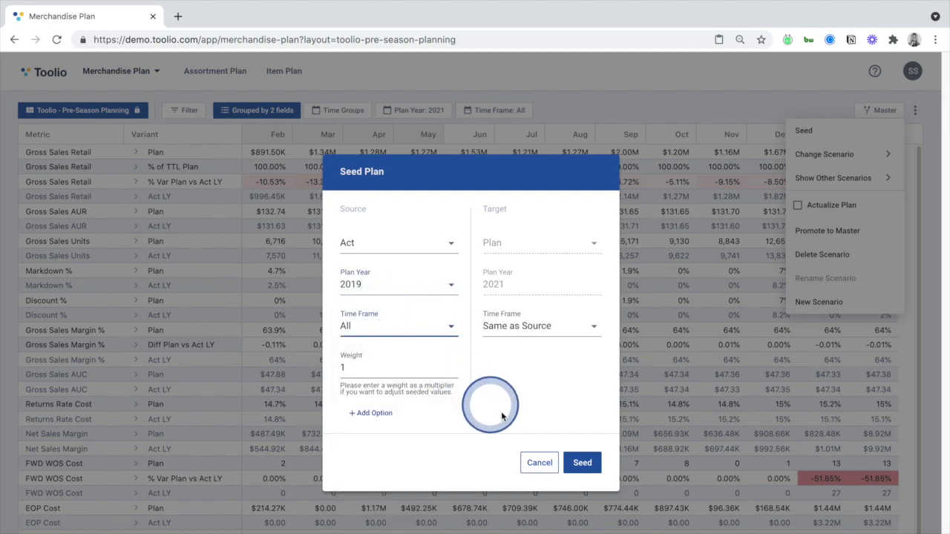
{"action": "left_click", "coordinate": [578, 464]}
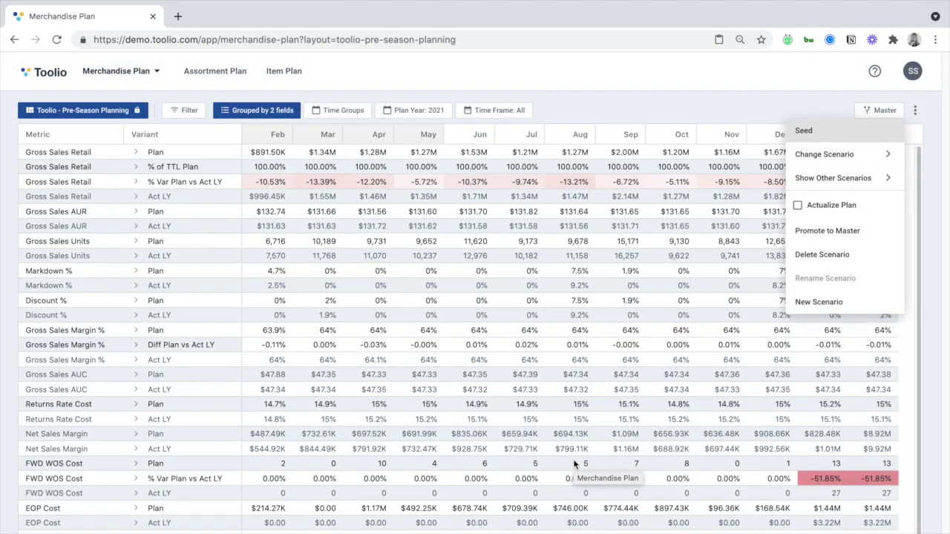
{"action": "left_click", "coordinate": [933, 190]}
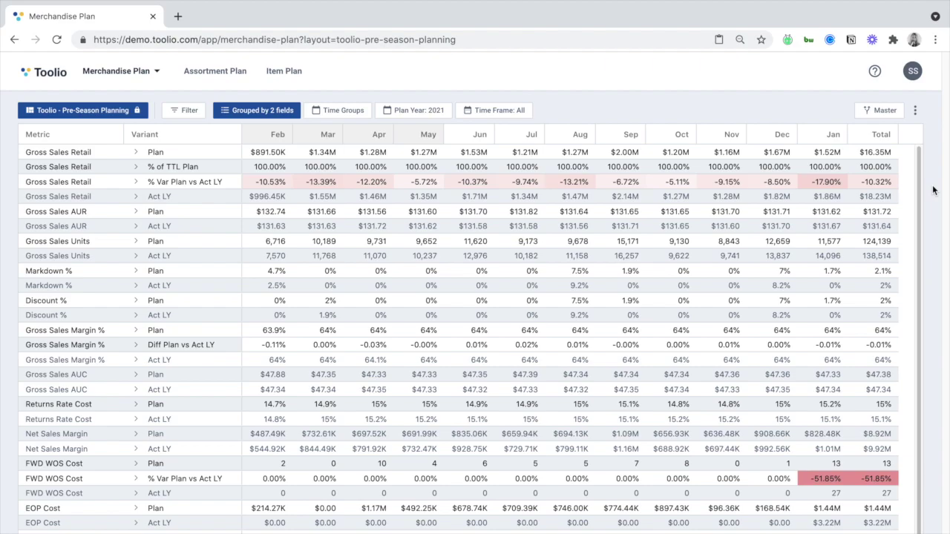
Step: Set the total Gross Sales Retail % Var Plan vs Act LY to 10%
{"action": "left_click_drag", "start_coordinate": [933, 190], "coordinate": [879, 189]}
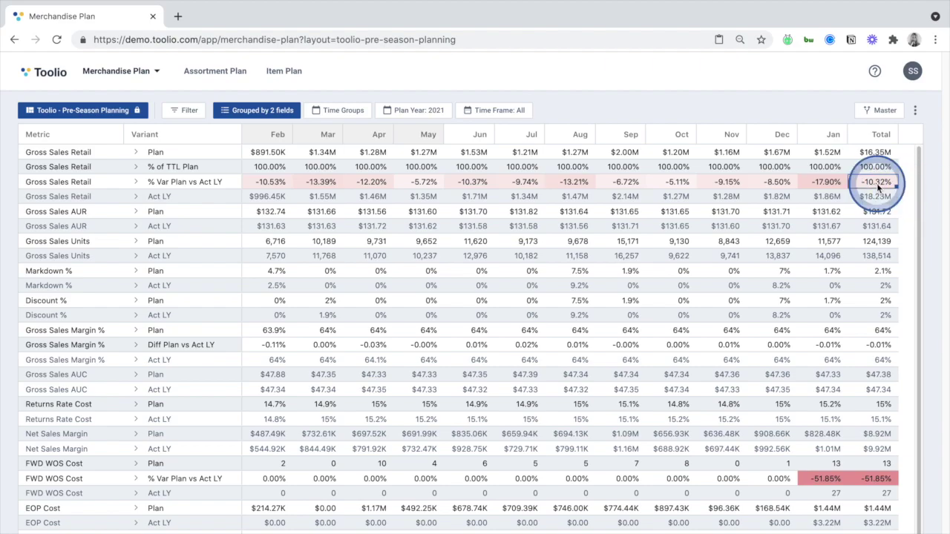
{"action": "type", "text": "10%"}
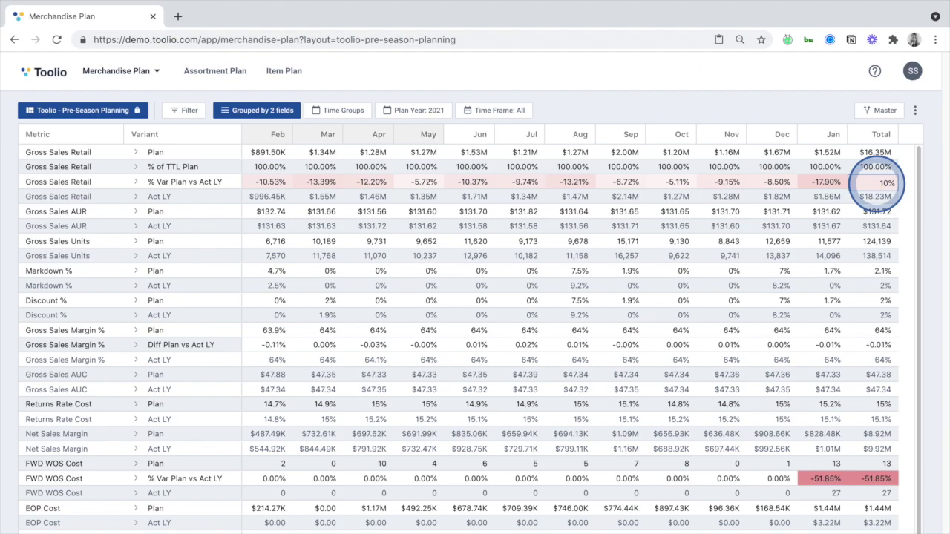
{"action": "key", "text": "Return"}
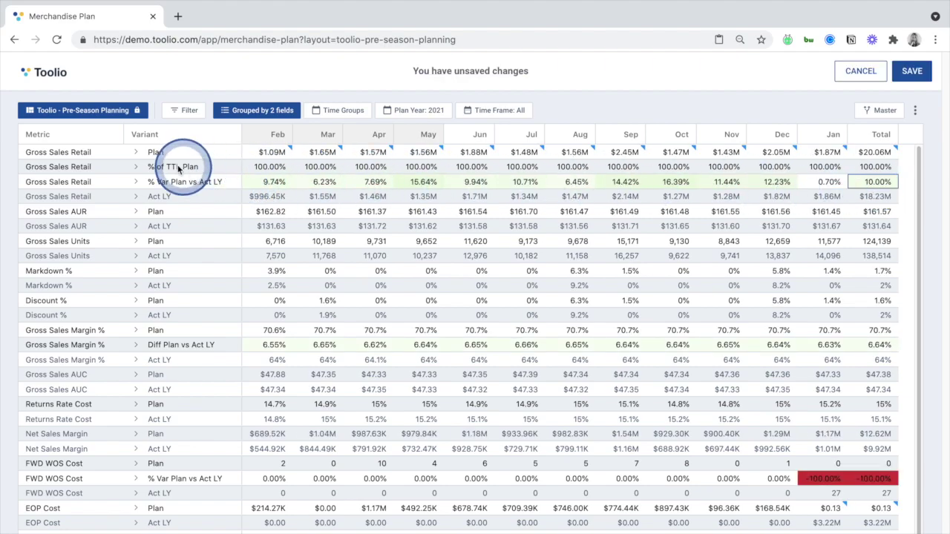
Step: Expand the Plan and Women rows and lock the $20.06M Gross Sales Retail Plan total
{"action": "left_click", "coordinate": [136, 156]}
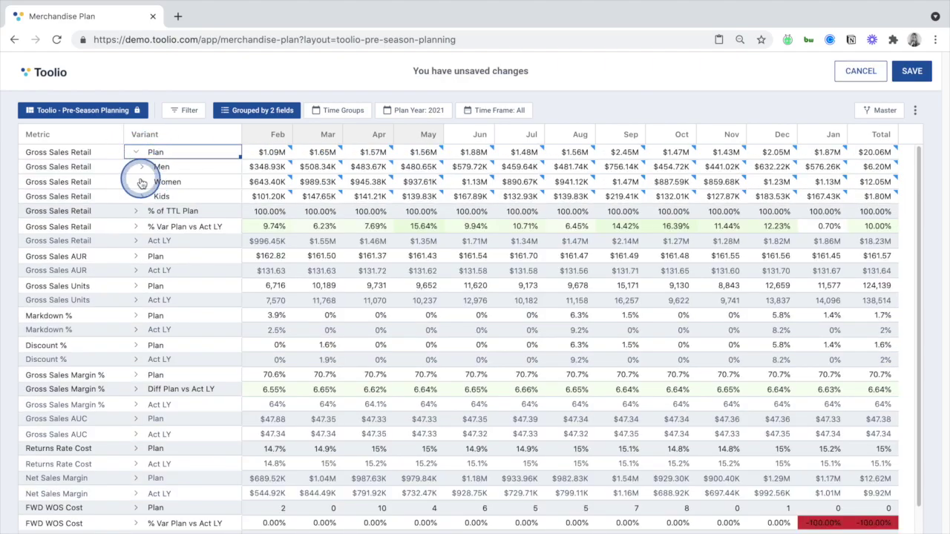
{"action": "left_click", "coordinate": [141, 182]}
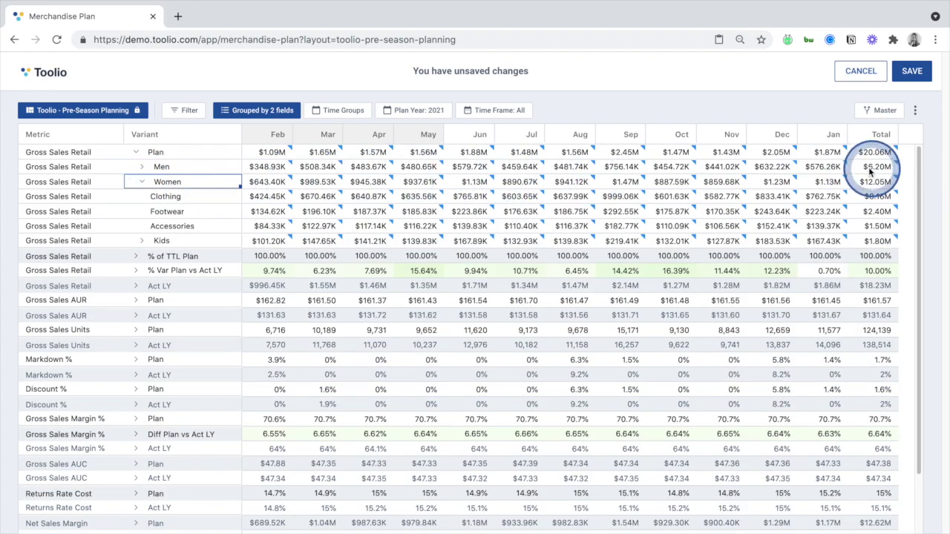
{"action": "left_click_drag", "start_coordinate": [823, 152], "coordinate": [829, 241]}
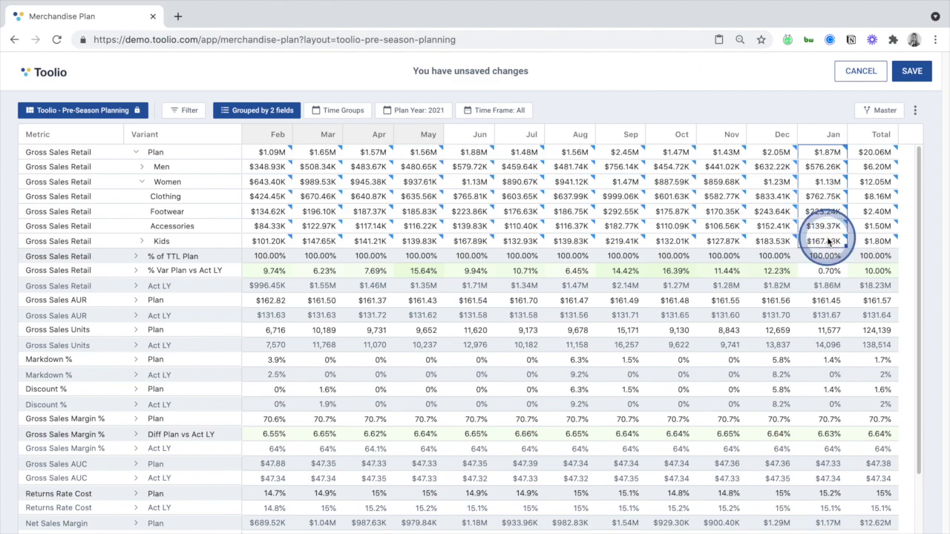
{"action": "left_click", "coordinate": [878, 155]}
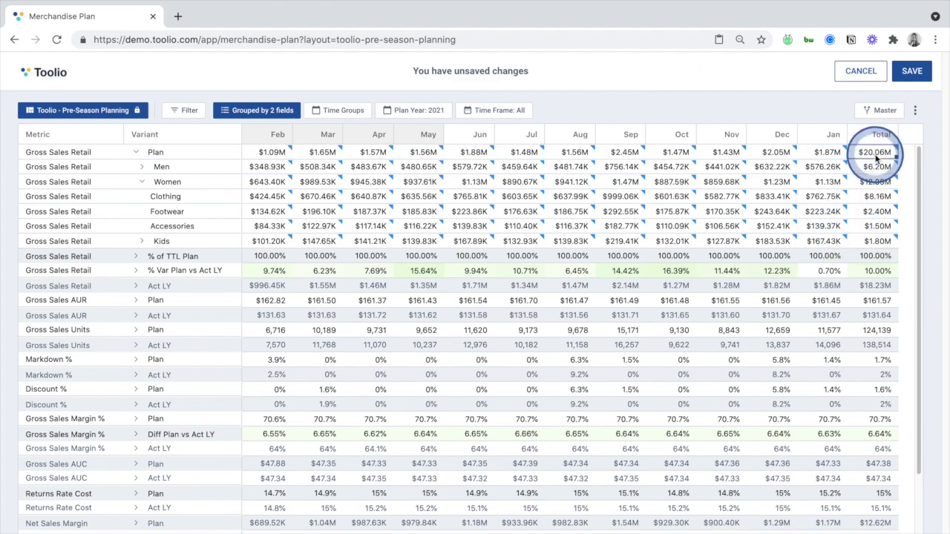
{"action": "right_click", "coordinate": [877, 156]}
{"action": "left_click", "coordinate": [873, 199]}
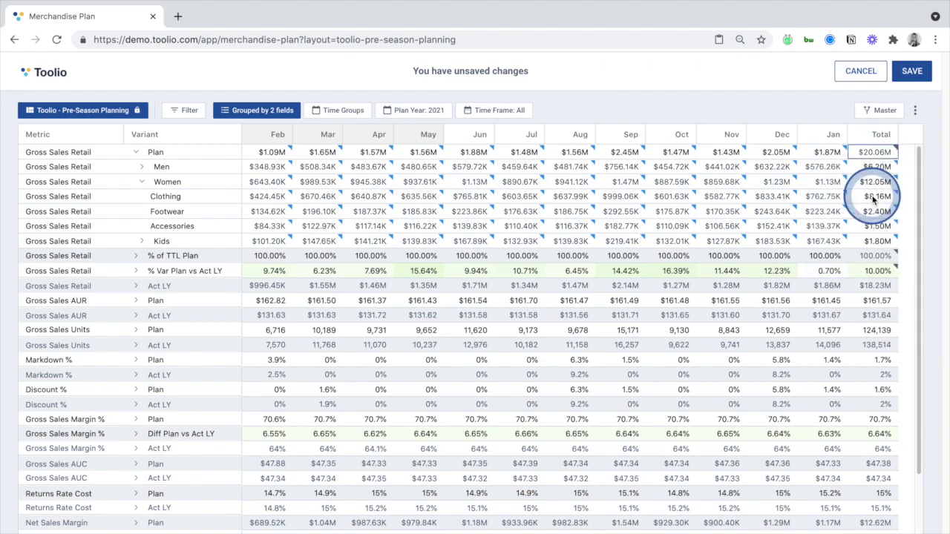
Step: Set November's Gross Sales Retail Plan to $2M and review how other months rebalanced
{"action": "left_click", "coordinate": [734, 153]}
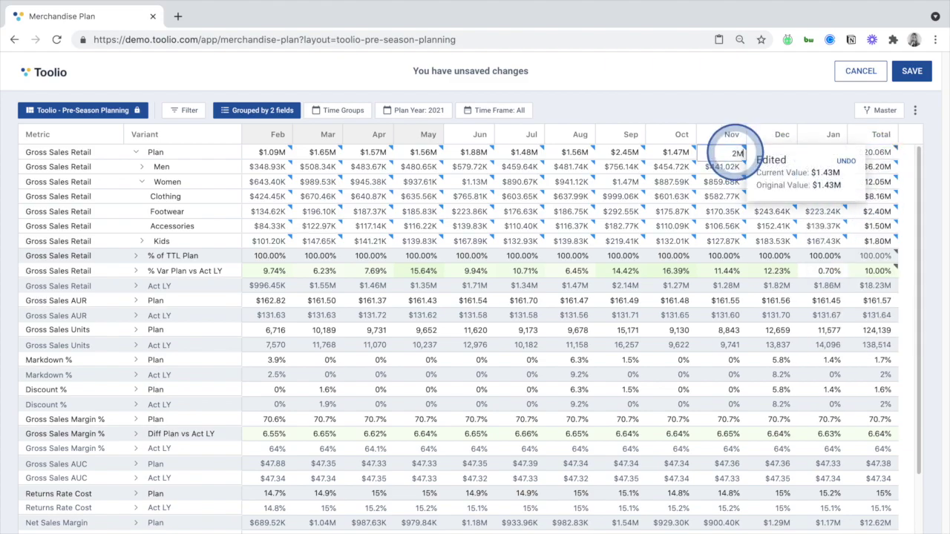
{"action": "type", "text": "2M"}
{"action": "key", "text": "Return"}
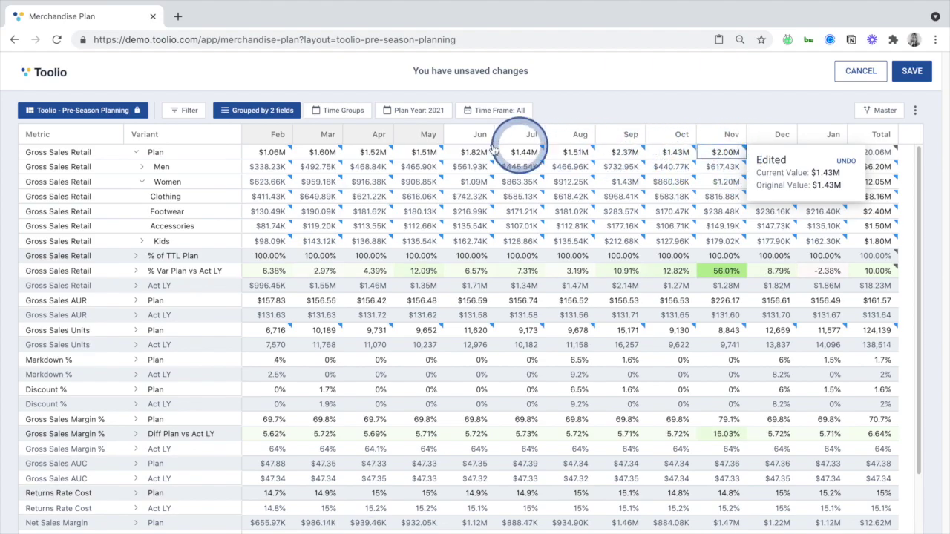
{"action": "left_click_drag", "start_coordinate": [470, 153], "coordinate": [666, 153]}
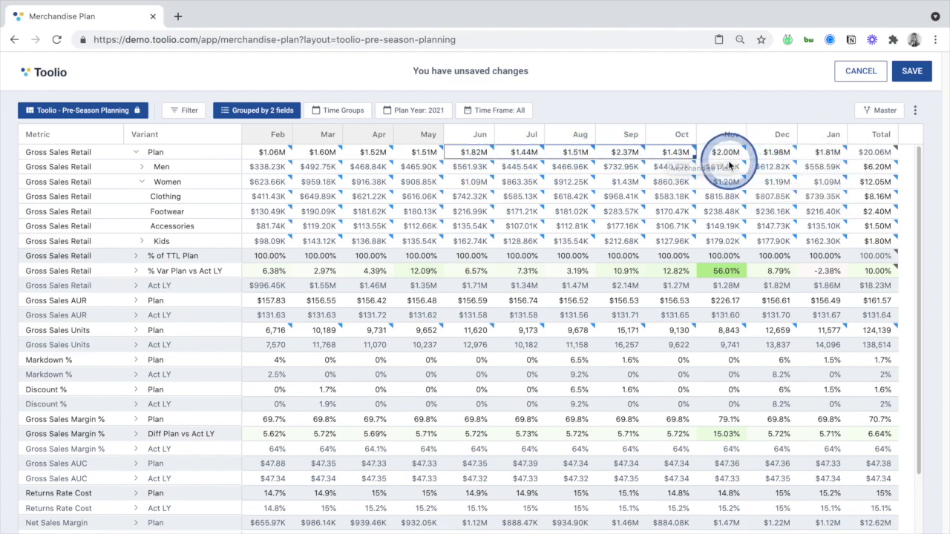
{"action": "left_click_drag", "start_coordinate": [730, 168], "coordinate": [731, 239]}
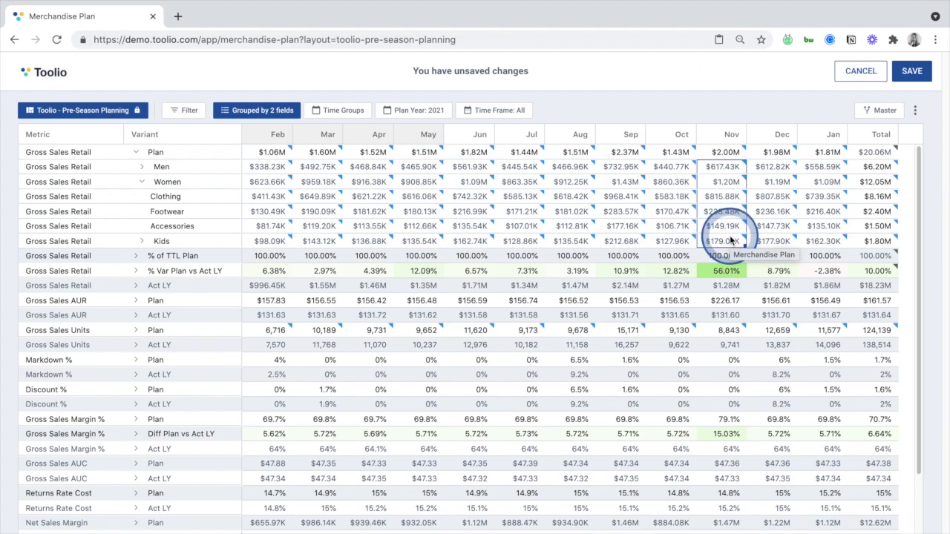
{"action": "left_click", "coordinate": [136, 153]}
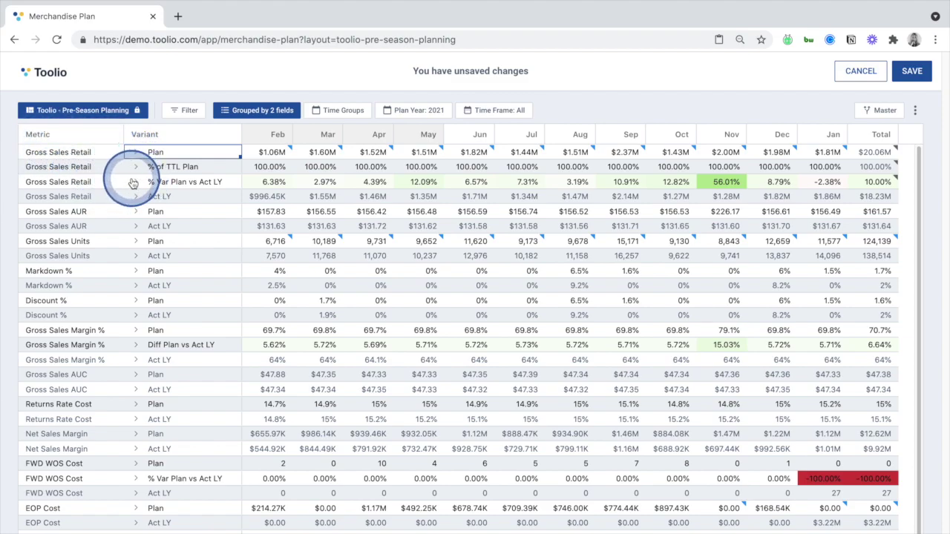
Step: Break Receipts Cost Plan into Men, Women and Kids rows and select its monthly values
{"action": "scroll", "coordinate": [132, 184], "scroll_direction": "down", "scroll_amount": 1}
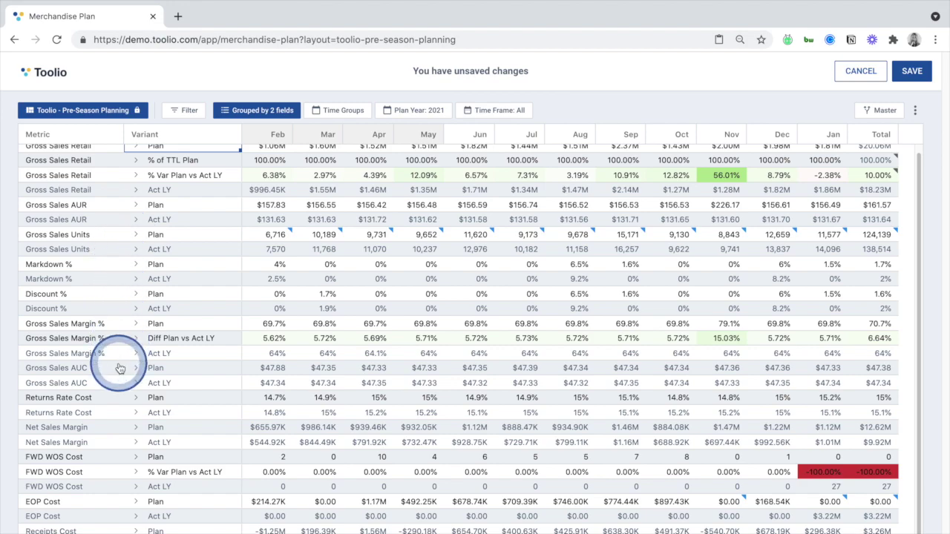
{"action": "scroll", "coordinate": [121, 374], "scroll_direction": "up", "scroll_amount": 1}
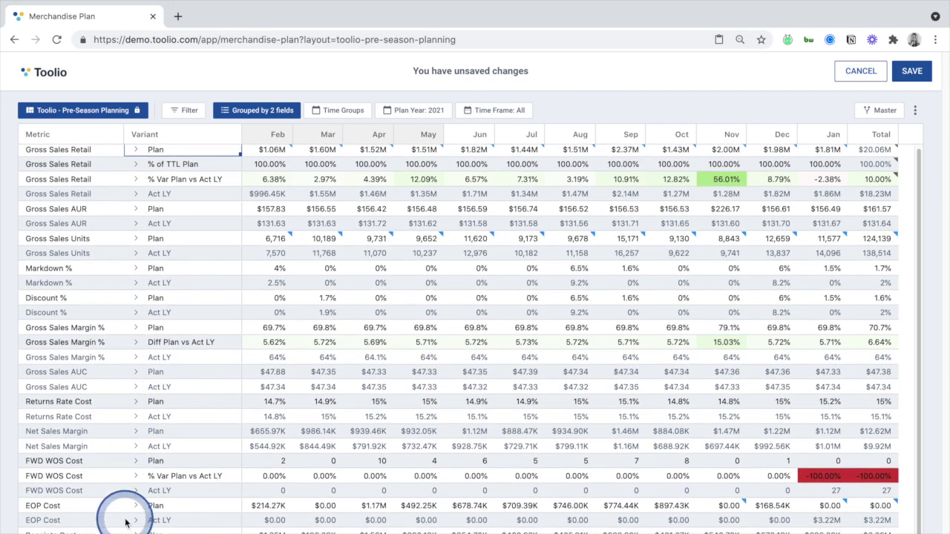
{"action": "scroll", "coordinate": [125, 523], "scroll_direction": "down", "scroll_amount": 1}
{"action": "left_click", "coordinate": [135, 531]}
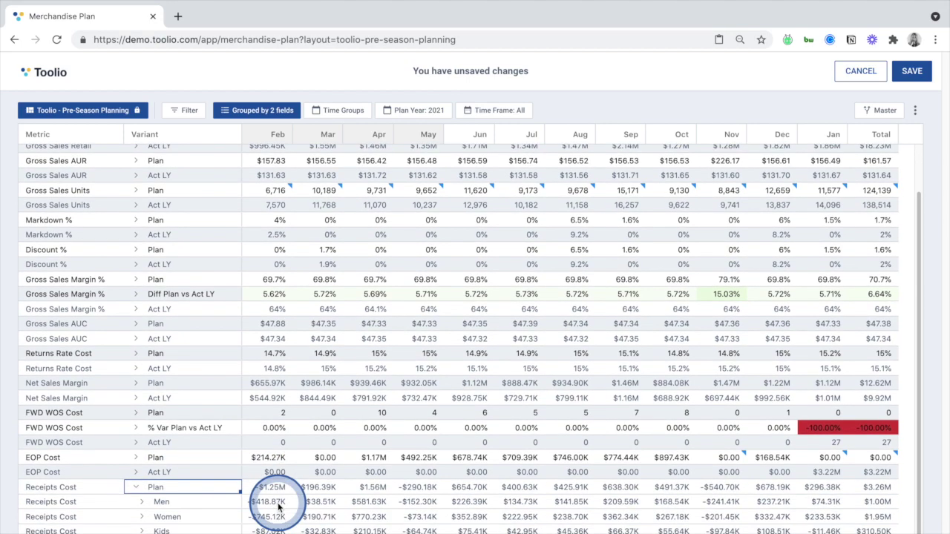
{"action": "left_click_drag", "start_coordinate": [267, 487], "coordinate": [627, 530]}
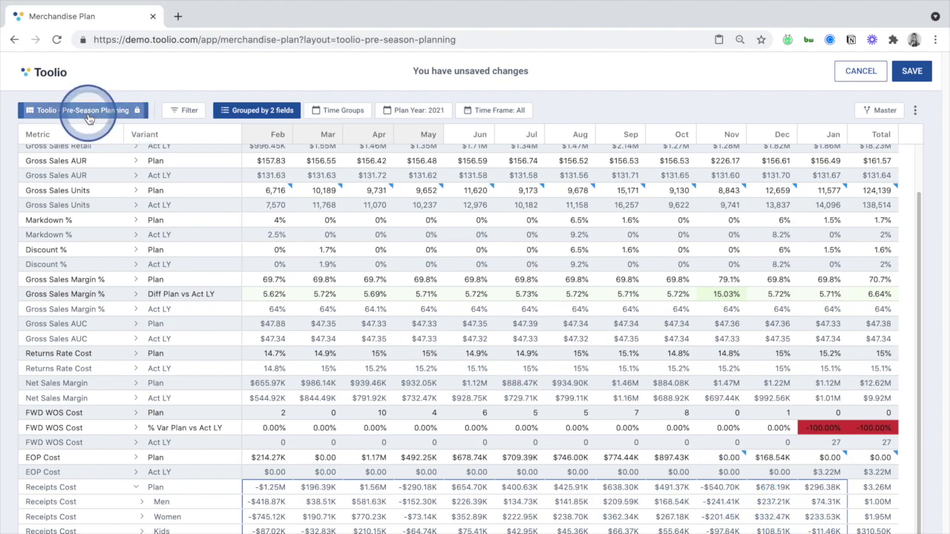
{"action": "left_click", "coordinate": [89, 119]}
Step: Discard pending changes for the Toolio - Open to Buy view, select Open to Buy Cost, then load In-Season Planning
{"action": "left_click", "coordinate": [88, 275]}
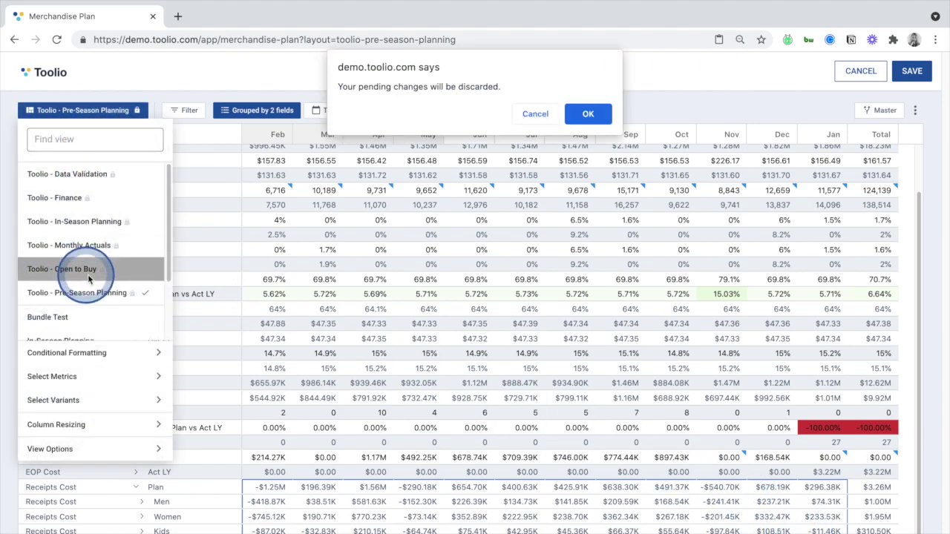
{"action": "left_click", "coordinate": [581, 113]}
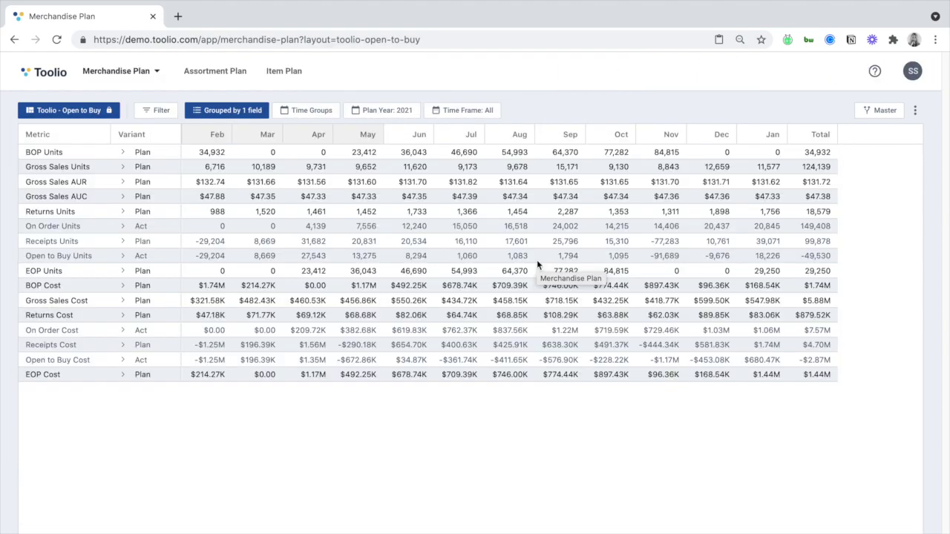
{"action": "left_click_drag", "start_coordinate": [208, 361], "coordinate": [579, 362]}
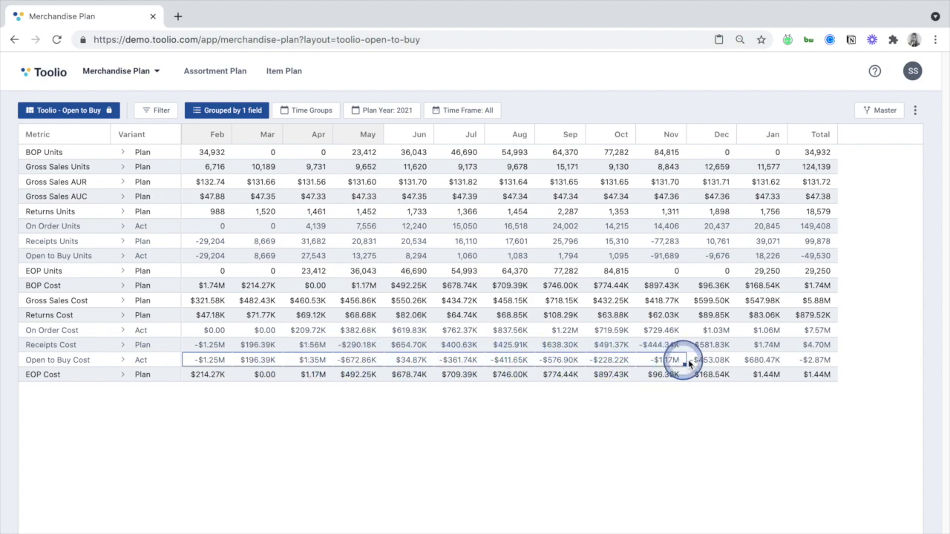
{"action": "left_click_drag", "start_coordinate": [751, 362], "coordinate": [755, 362]}
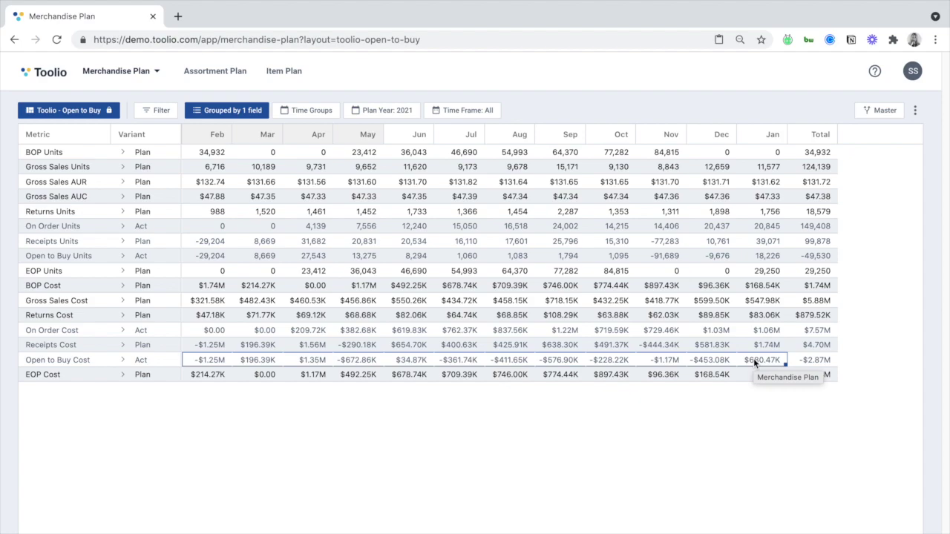
{"action": "left_click", "coordinate": [89, 111]}
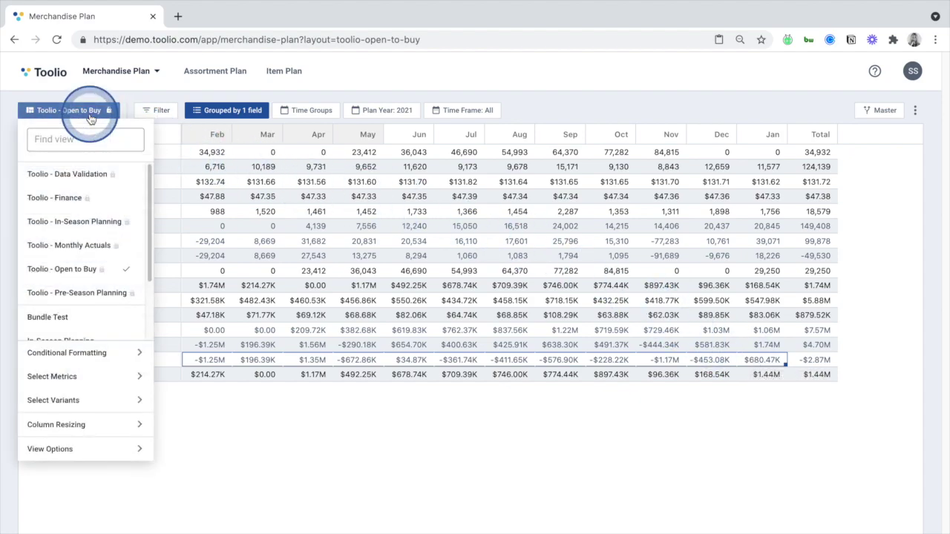
{"action": "left_click", "coordinate": [84, 221]}
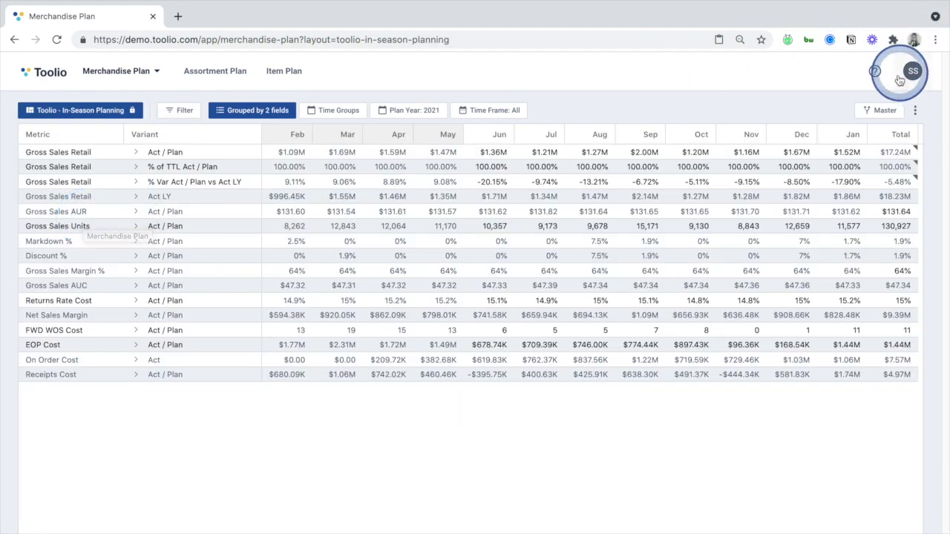
Step: Show Original Plan as a comparison scenario alongside the plan
{"action": "left_click", "coordinate": [883, 109]}
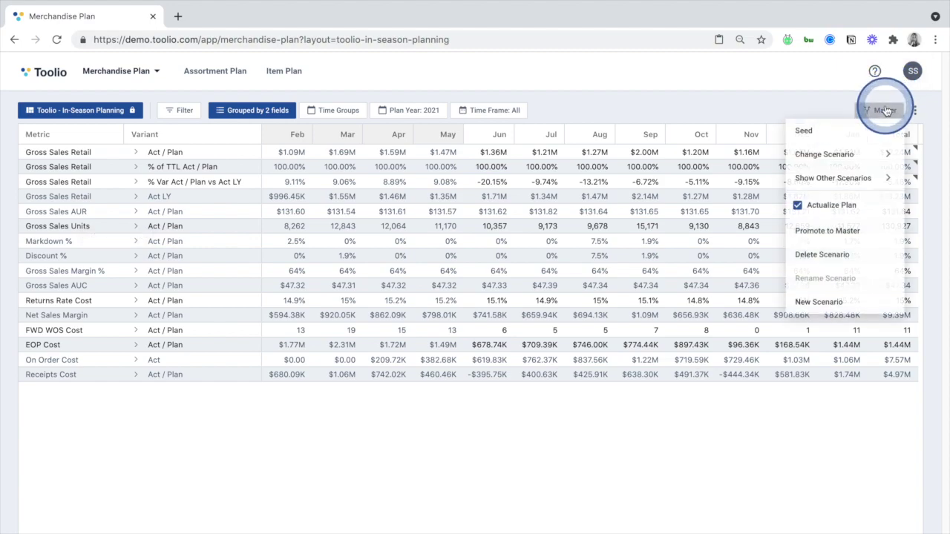
{"action": "left_click", "coordinate": [857, 154]}
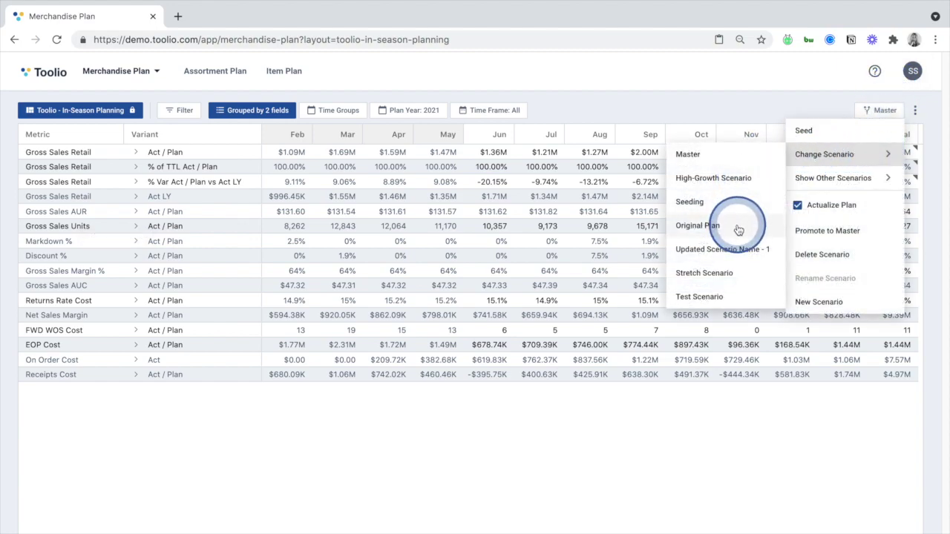
{"action": "left_click", "coordinate": [814, 177]}
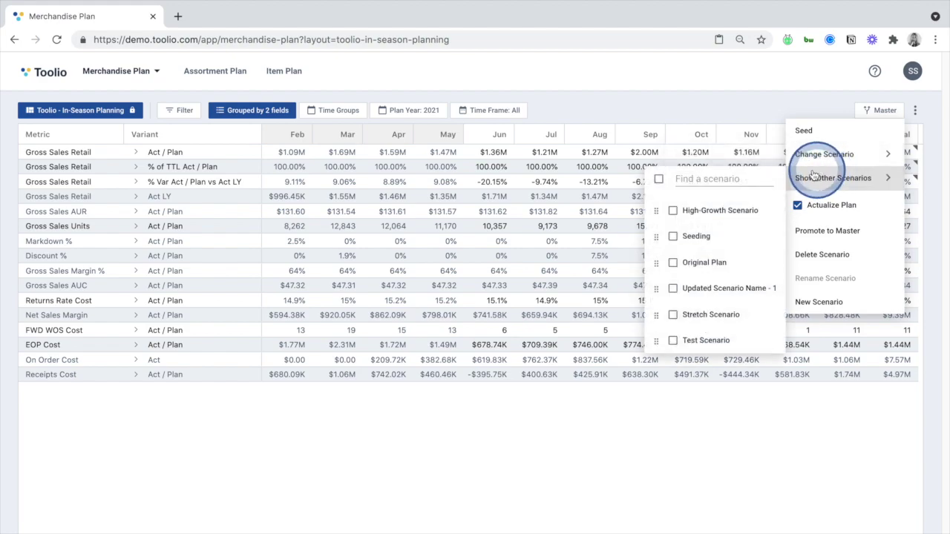
{"action": "left_click", "coordinate": [673, 264]}
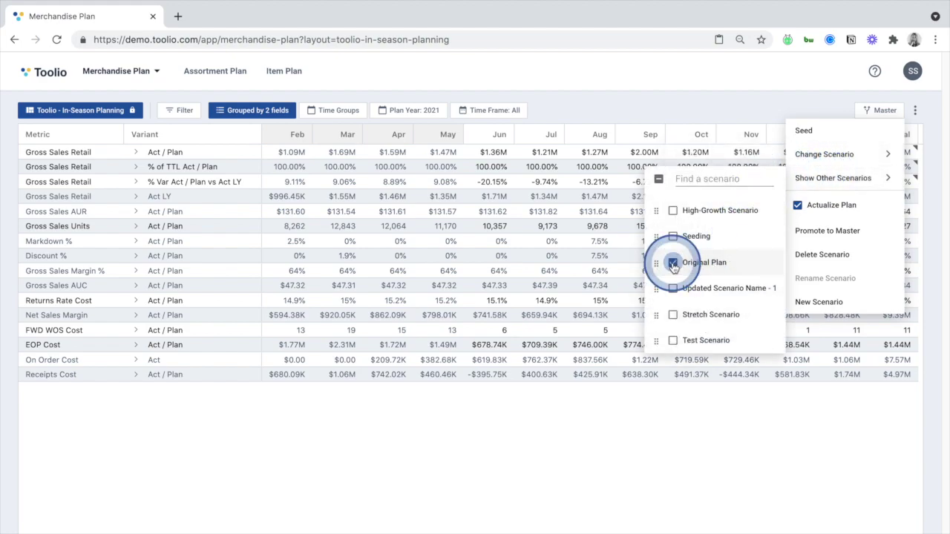
{"action": "left_click", "coordinate": [651, 445]}
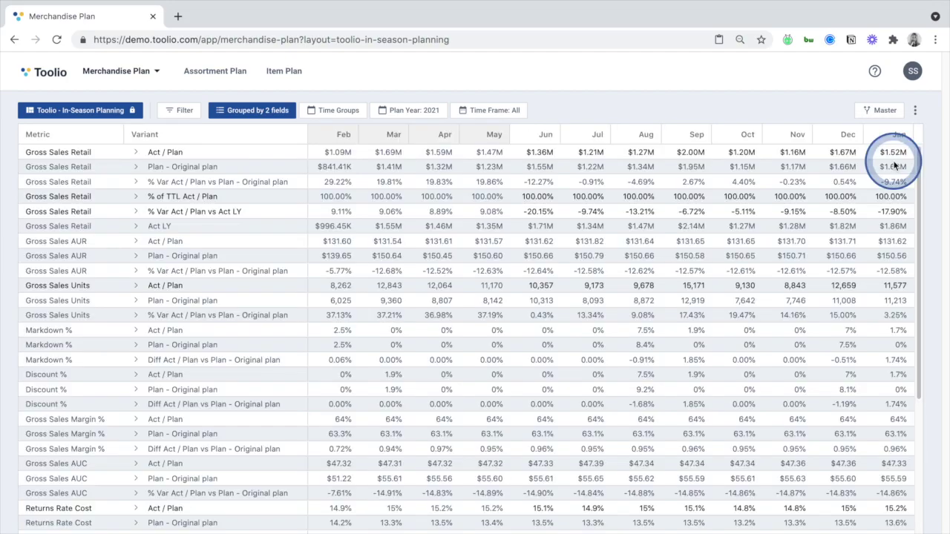
Step: Expand Gross Sales Retail by department and paste Jan's Original value into Act / Plan, then discard
{"action": "left_click", "coordinate": [138, 156]}
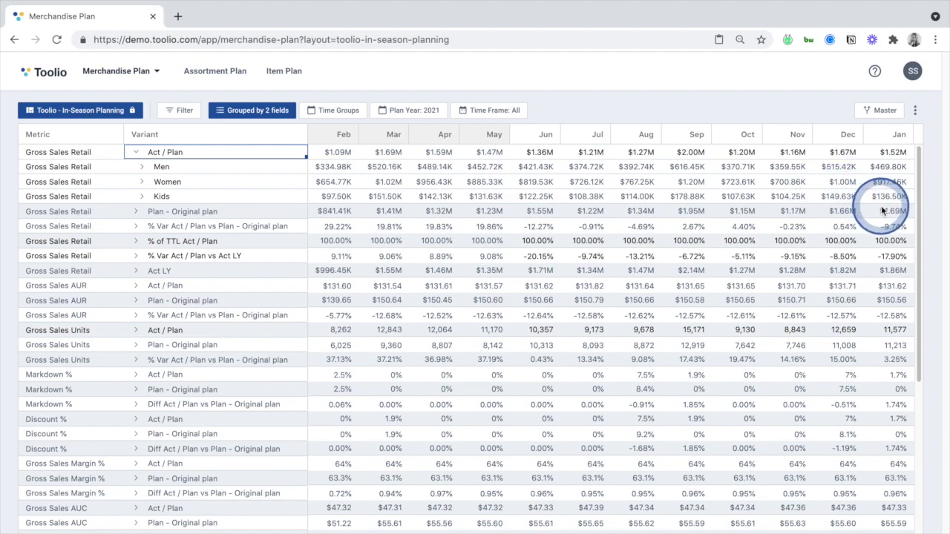
{"action": "left_click", "coordinate": [883, 211]}
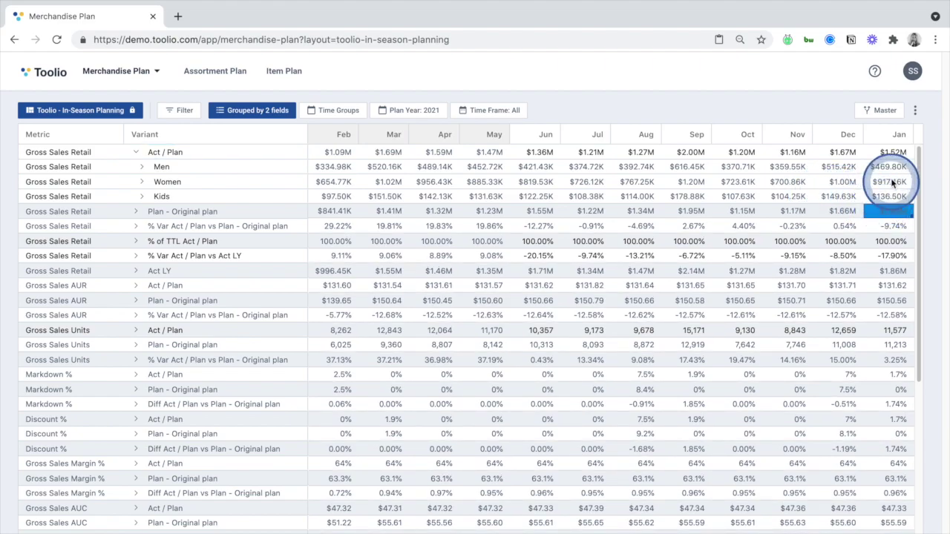
{"action": "left_click", "coordinate": [888, 154]}
{"action": "type", "text": "$1.69M"}
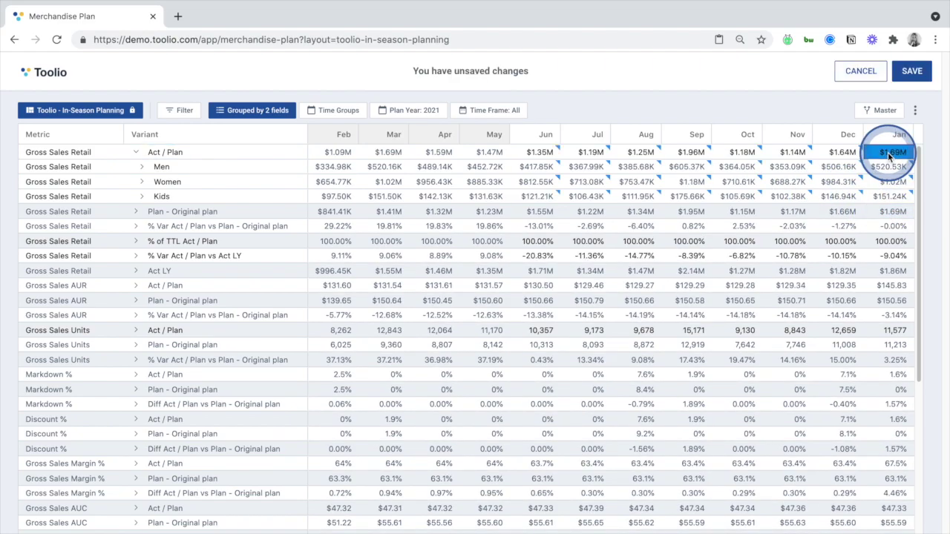
{"action": "left_click", "coordinate": [855, 77]}
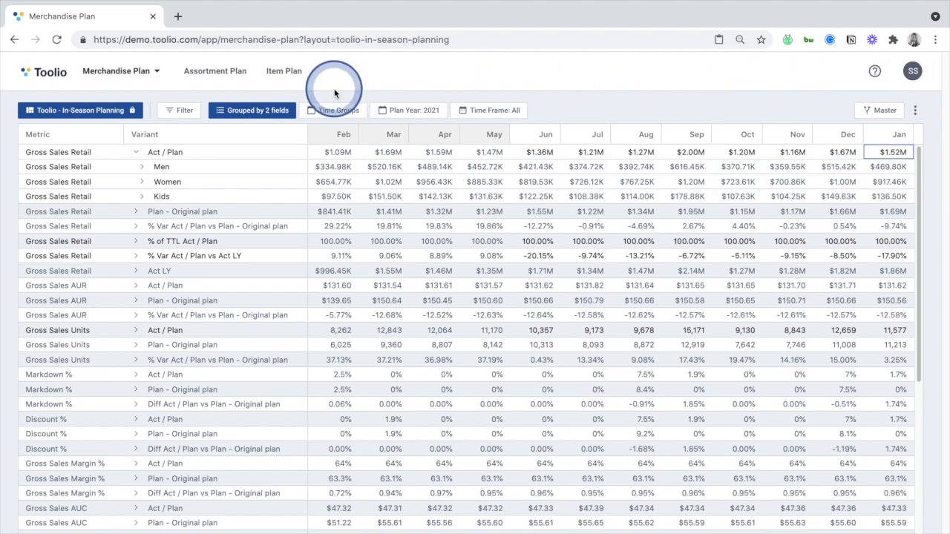
{"action": "left_click", "coordinate": [205, 78]}
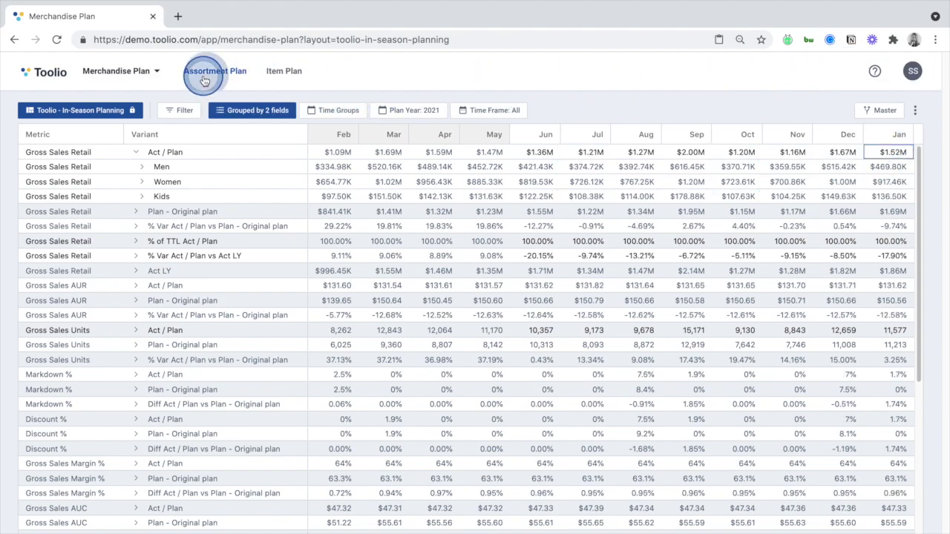
Step: Select the first plan's planned and rollup Gross Sales Units, then open Men / Clothing / Outerwear 2021 Fall
{"action": "left_click", "coordinate": [189, 171]}
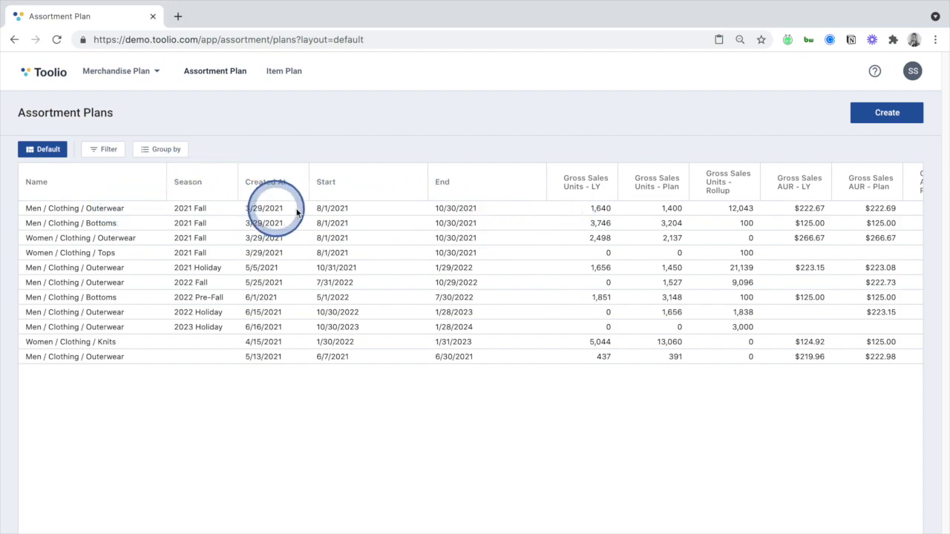
{"action": "left_click", "coordinate": [650, 211]}
{"action": "left_click", "coordinate": [724, 211]}
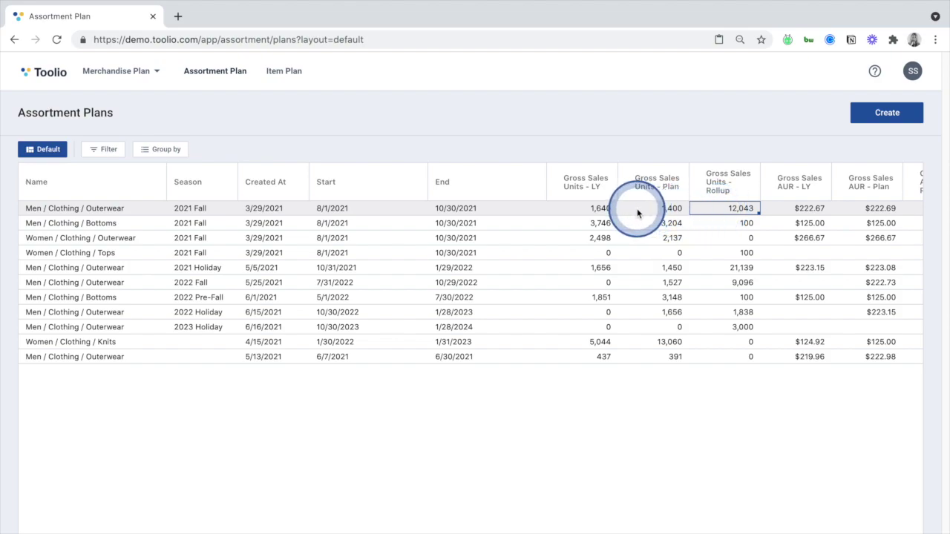
{"action": "double_click", "coordinate": [112, 209]}
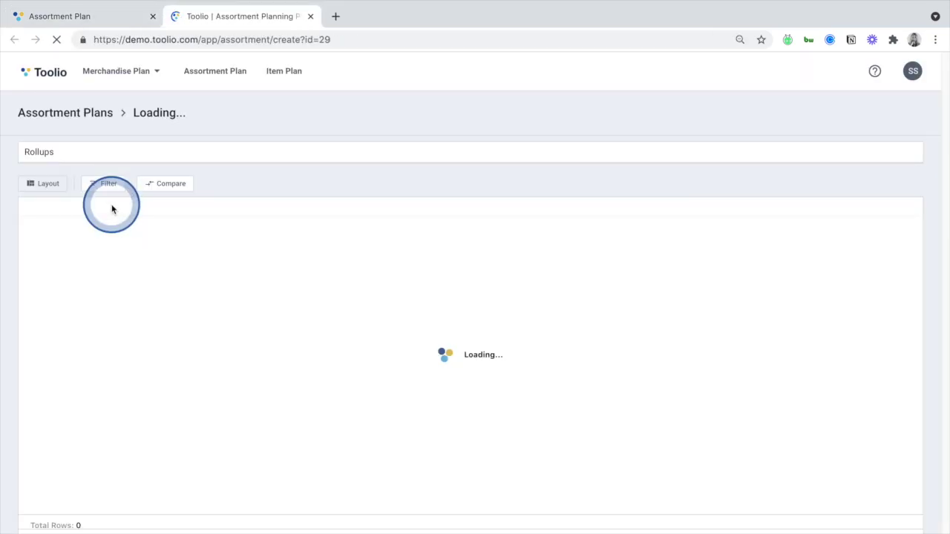
Step: Expand the Rollups panel and add Gross Sales Units and Choices to the product mix
{"action": "left_click", "coordinate": [93, 162]}
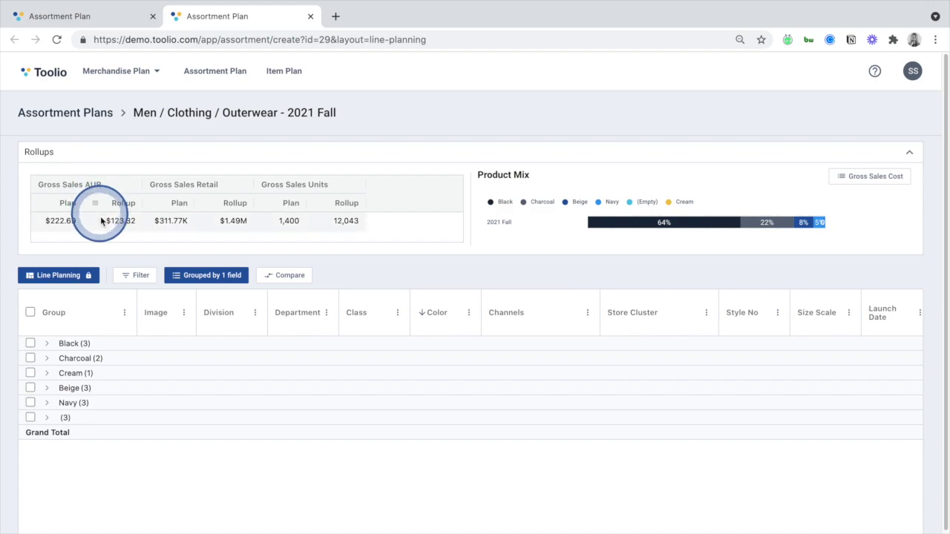
{"action": "left_click", "coordinate": [876, 176]}
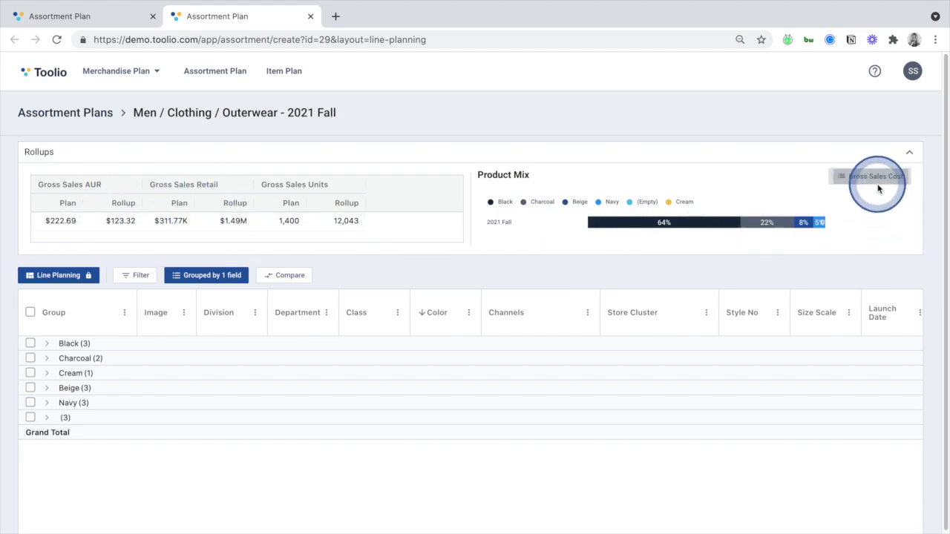
{"action": "left_click", "coordinate": [820, 221]}
{"action": "left_click", "coordinate": [819, 243]}
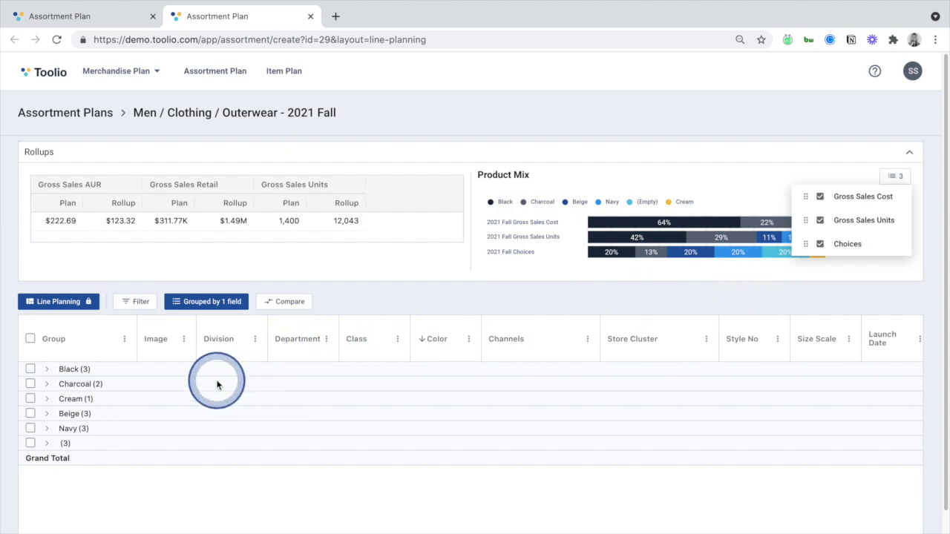
Step: Expand the Black and Charcoal colour groups and preview the first Black style's product image
{"action": "left_click", "coordinate": [47, 369]}
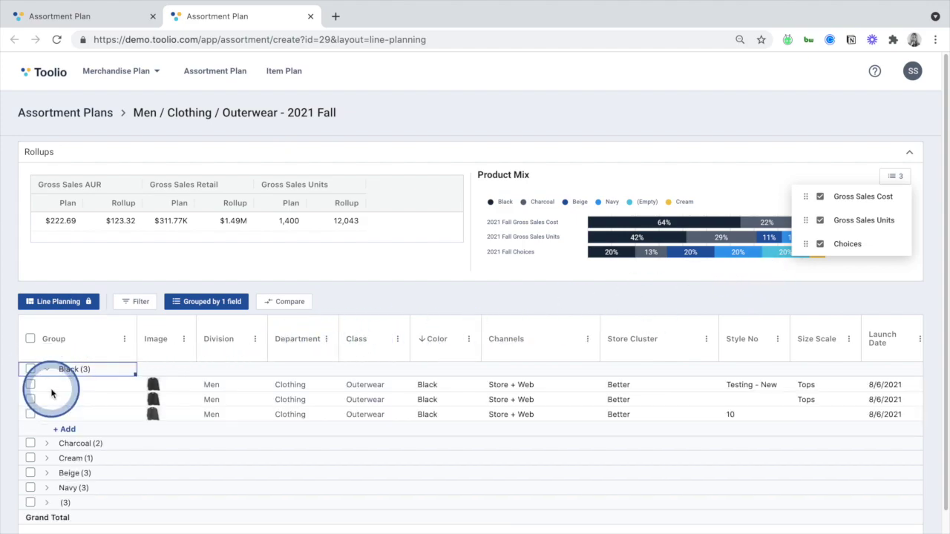
{"action": "left_click", "coordinate": [48, 444]}
{"action": "scroll", "coordinate": [49, 448], "scroll_direction": "down", "scroll_amount": 1}
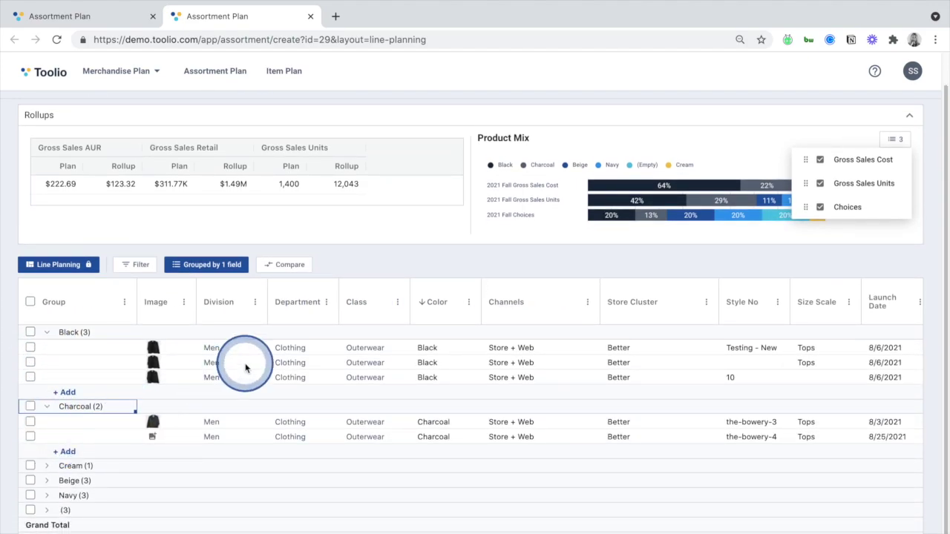
{"action": "scroll", "coordinate": [475, 375], "scroll_direction": "right", "scroll_amount": 6}
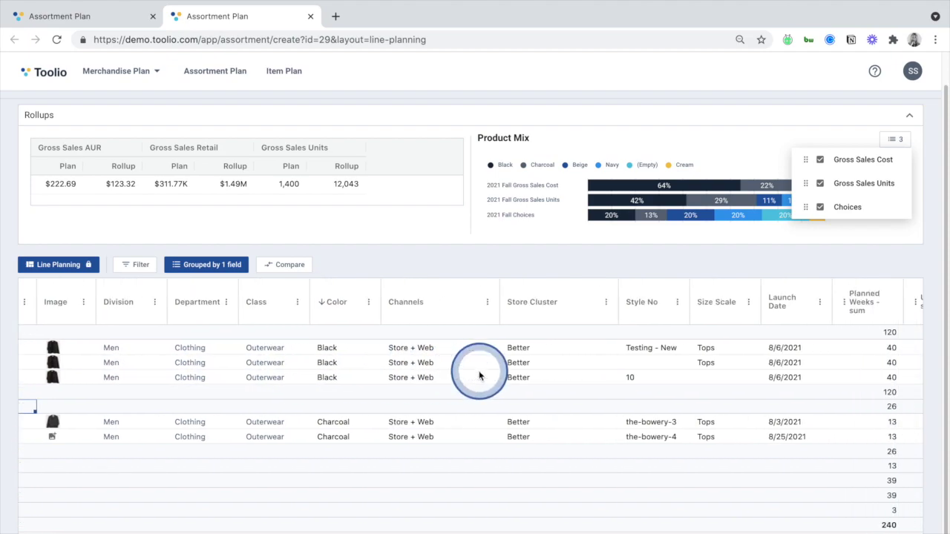
{"action": "scroll", "coordinate": [472, 377], "scroll_direction": "right", "scroll_amount": 3}
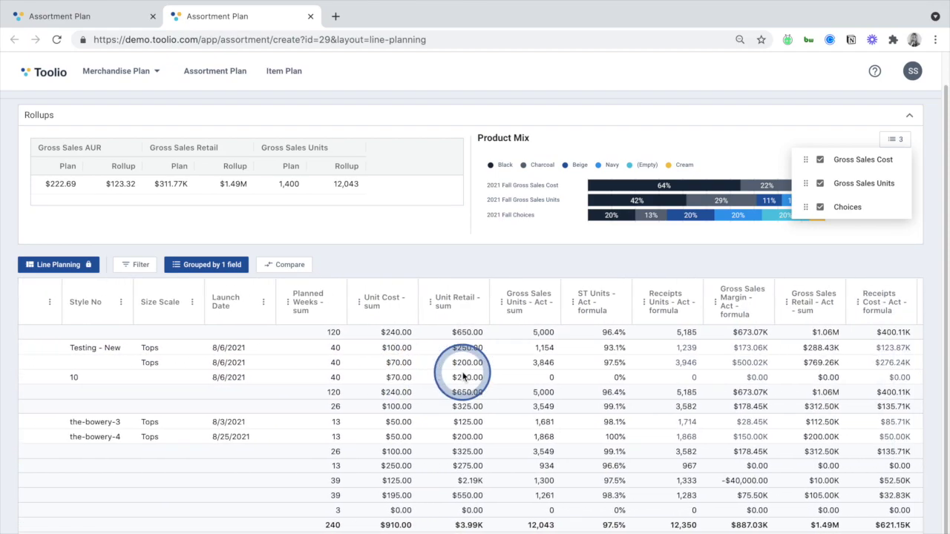
{"action": "scroll", "coordinate": [461, 377], "scroll_direction": "left", "scroll_amount": 9}
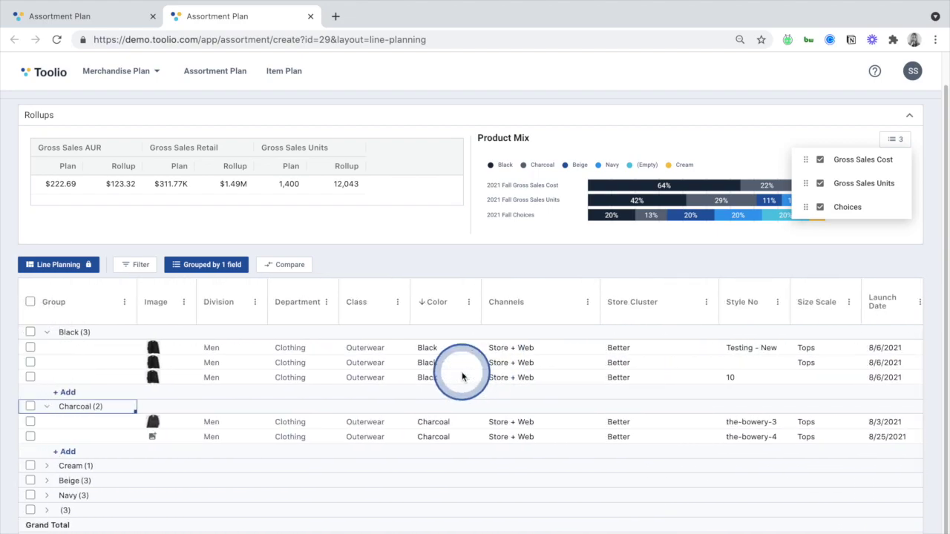
{"action": "left_click", "coordinate": [153, 349]}
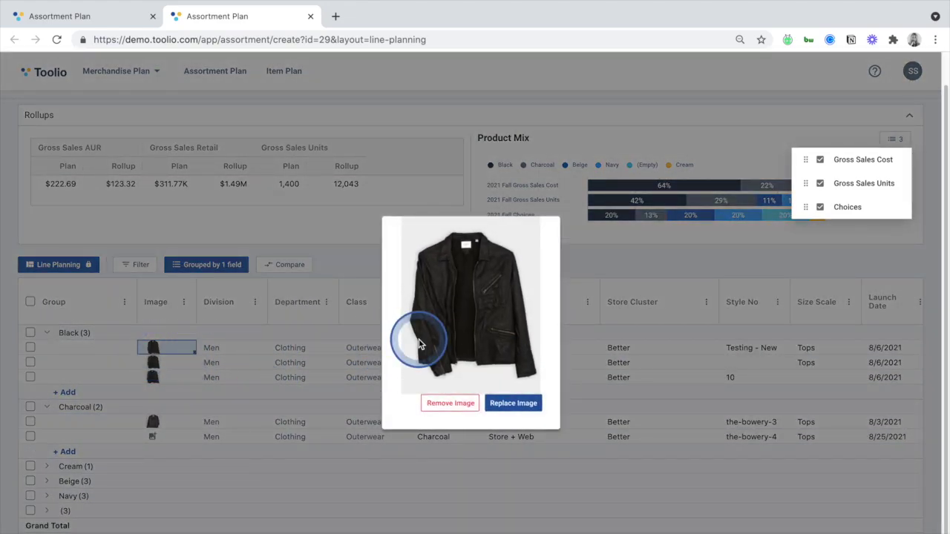
{"action": "left_click", "coordinate": [179, 345]}
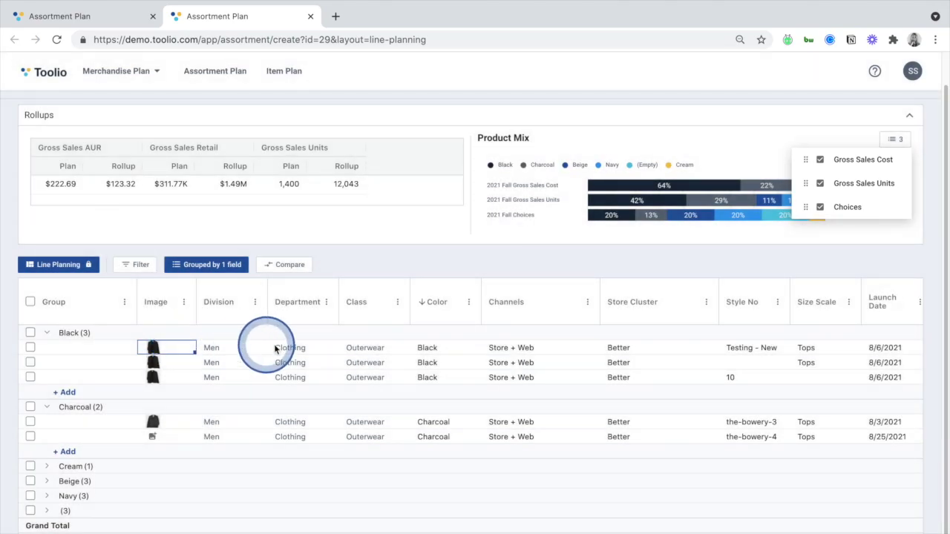
Step: Keep Black as the first Black style's colour in the Color dropdown
{"action": "left_click", "coordinate": [441, 348]}
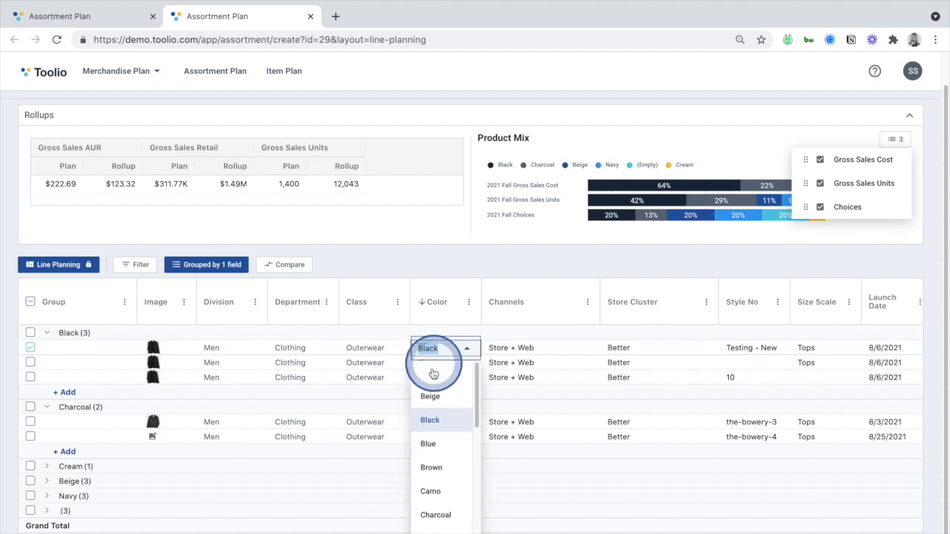
{"action": "scroll", "coordinate": [439, 403], "scroll_direction": "down", "scroll_amount": 3}
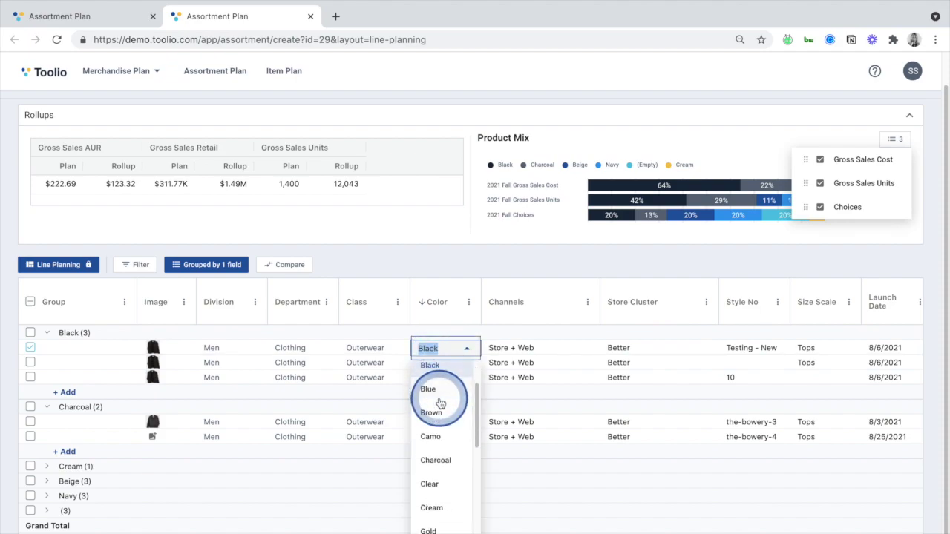
{"action": "left_click", "coordinate": [512, 349]}
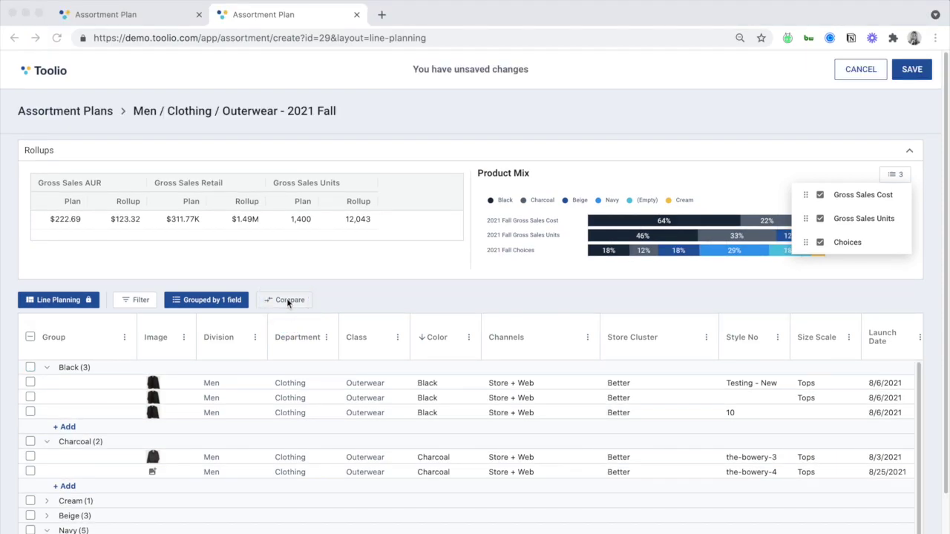
{"action": "left_click", "coordinate": [287, 300]}
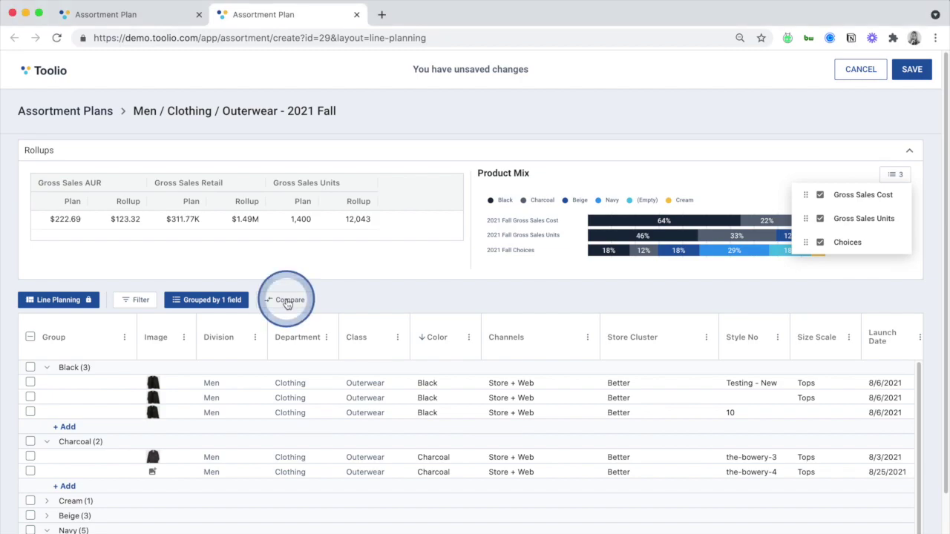
Step: Compare the line plan against the 2020 Fall season in hindsight mode
{"action": "left_click", "coordinate": [287, 300]}
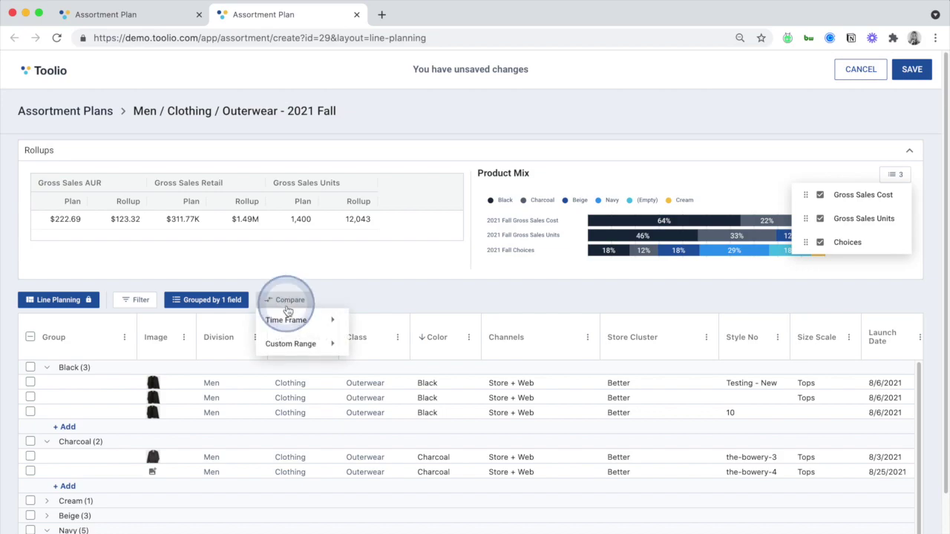
{"action": "left_click", "coordinate": [288, 320]}
{"action": "left_click", "coordinate": [365, 508]}
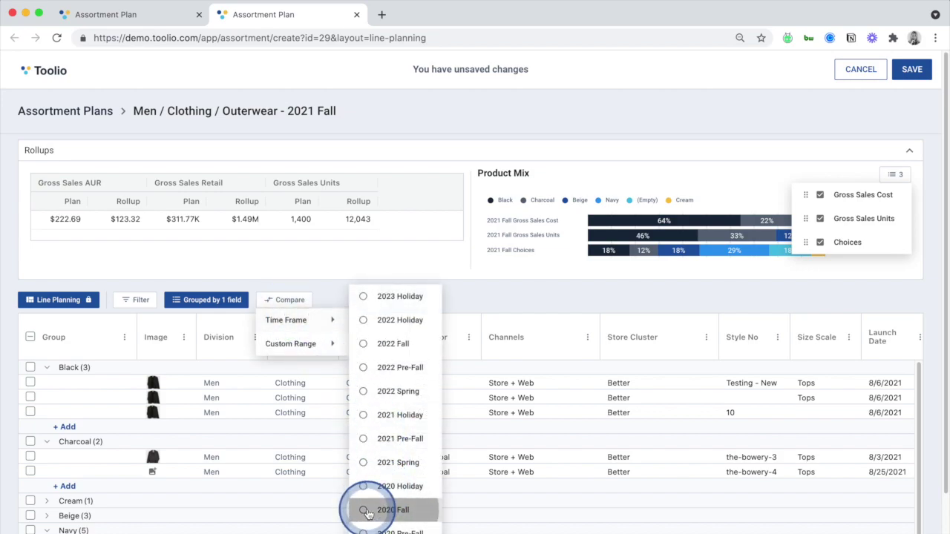
{"action": "left_click", "coordinate": [365, 510]}
{"action": "scroll", "coordinate": [366, 508], "scroll_direction": "down", "scroll_amount": 1}
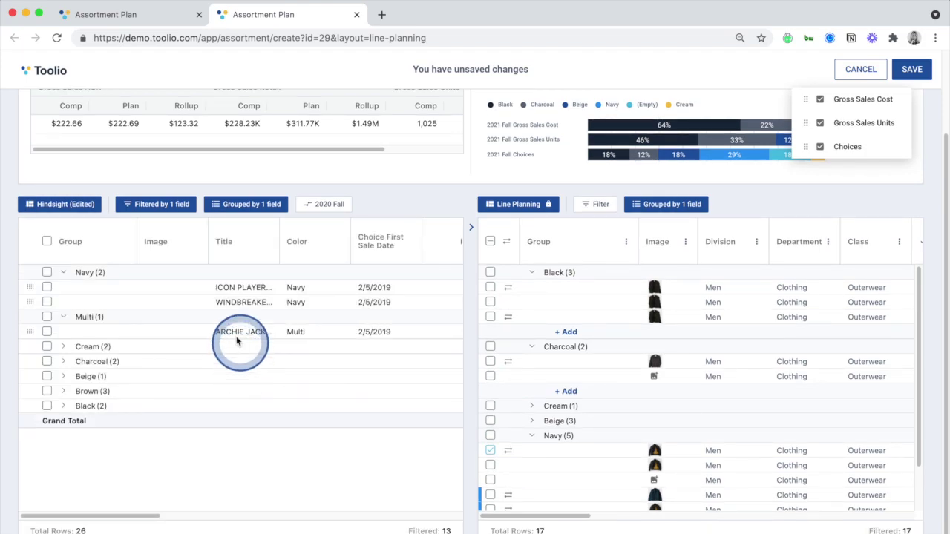
{"action": "scroll", "coordinate": [257, 344], "scroll_direction": "right", "scroll_amount": 5}
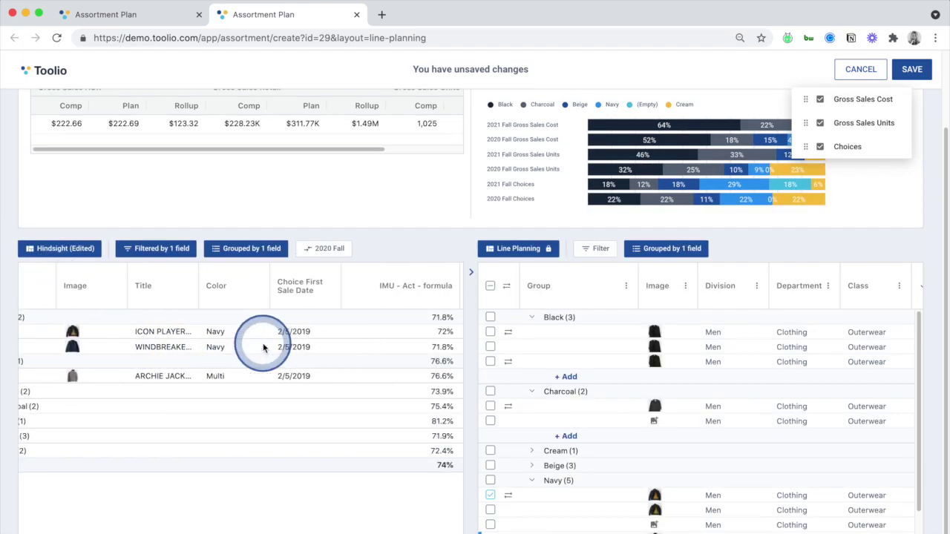
{"action": "scroll", "coordinate": [262, 343], "scroll_direction": "left", "scroll_amount": 5}
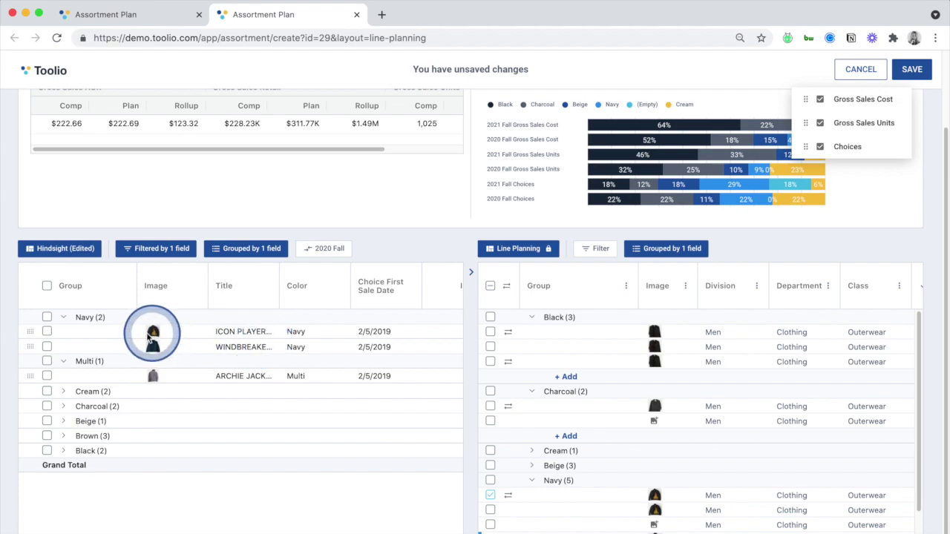
Step: Add New Like for Like choices for two 2020 Fall Navy styles, then exit compare mode
{"action": "left_click", "coordinate": [48, 332]}
{"action": "left_click", "coordinate": [47, 347]}
{"action": "right_click", "coordinate": [47, 347]}
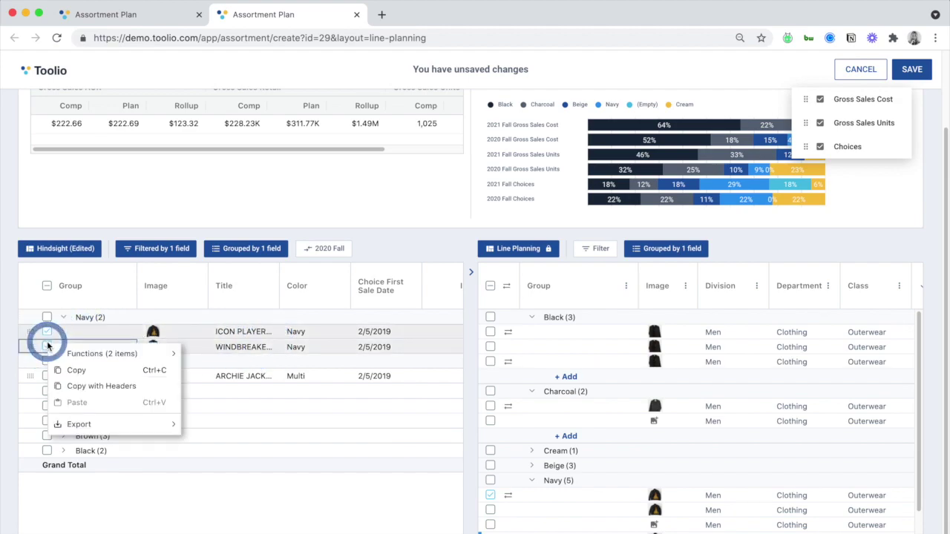
{"action": "mouse_move", "coordinate": [167, 354]}
{"action": "left_click", "coordinate": [212, 372]}
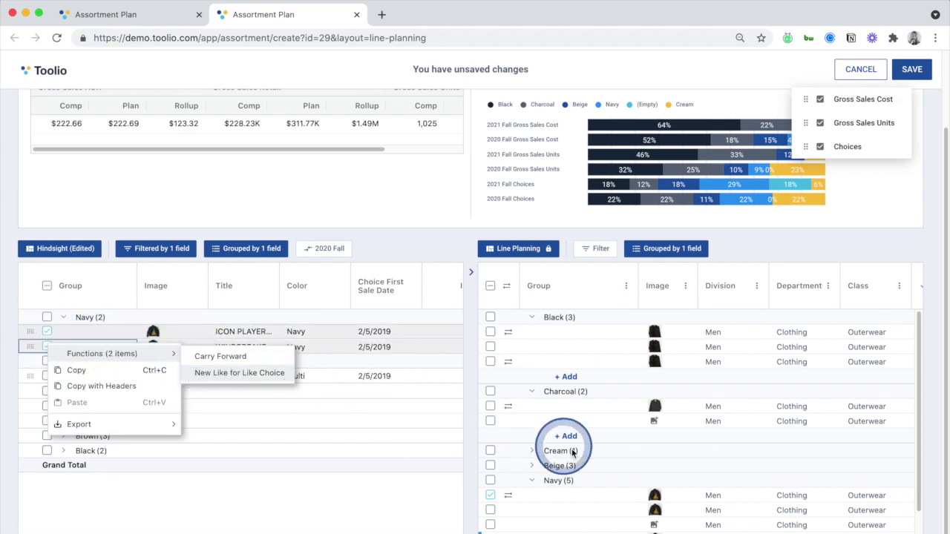
{"action": "scroll", "coordinate": [651, 415], "scroll_direction": "down", "scroll_amount": 2}
{"action": "scroll", "coordinate": [651, 460], "scroll_direction": "down", "scroll_amount": 1}
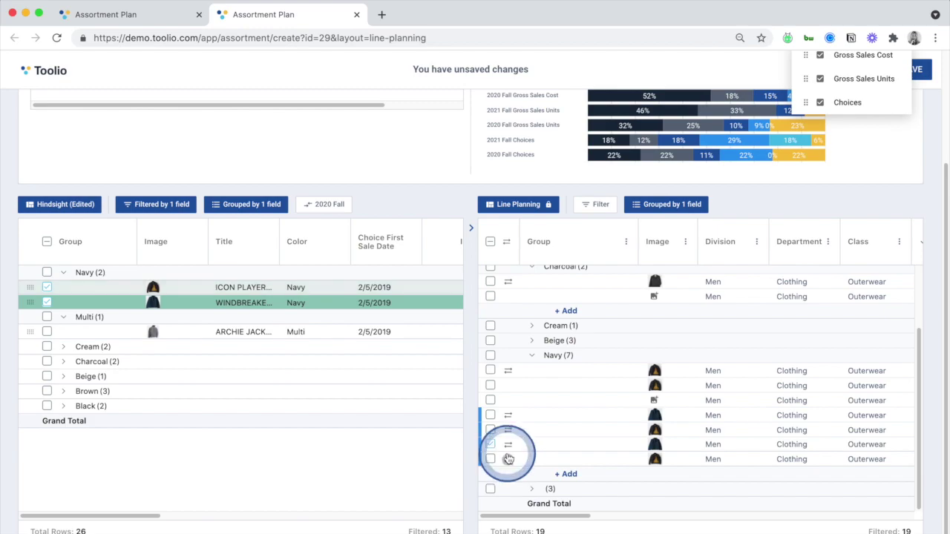
{"action": "left_click", "coordinate": [336, 202]}
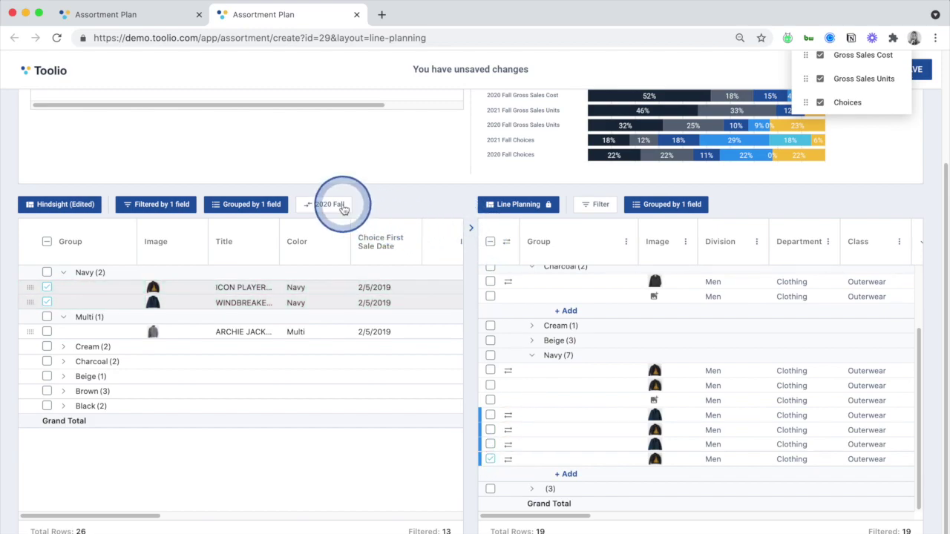
{"action": "left_click", "coordinate": [345, 278]}
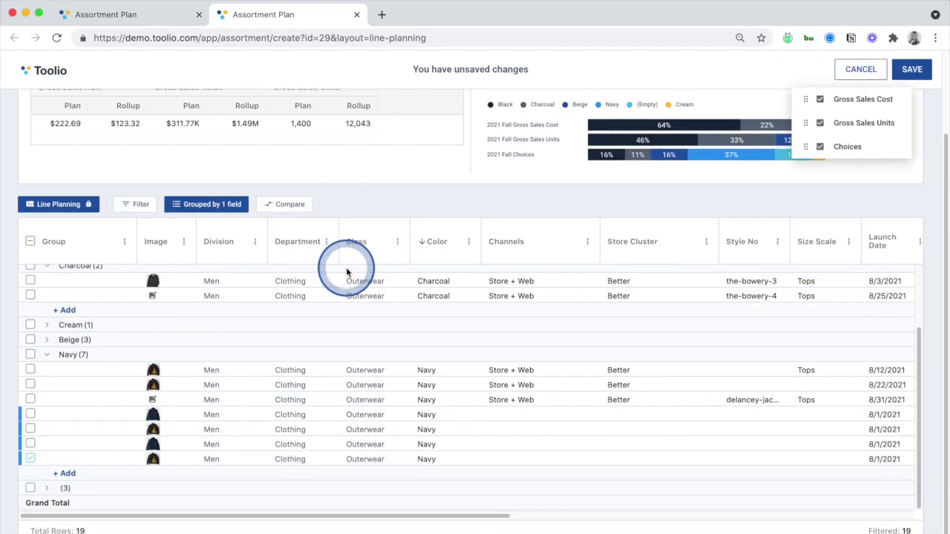
Step: Show the first Black style's spreads and total its size, Store/Web and store-cluster figures, then close them
{"action": "scroll", "coordinate": [349, 297], "scroll_direction": "up", "scroll_amount": 2}
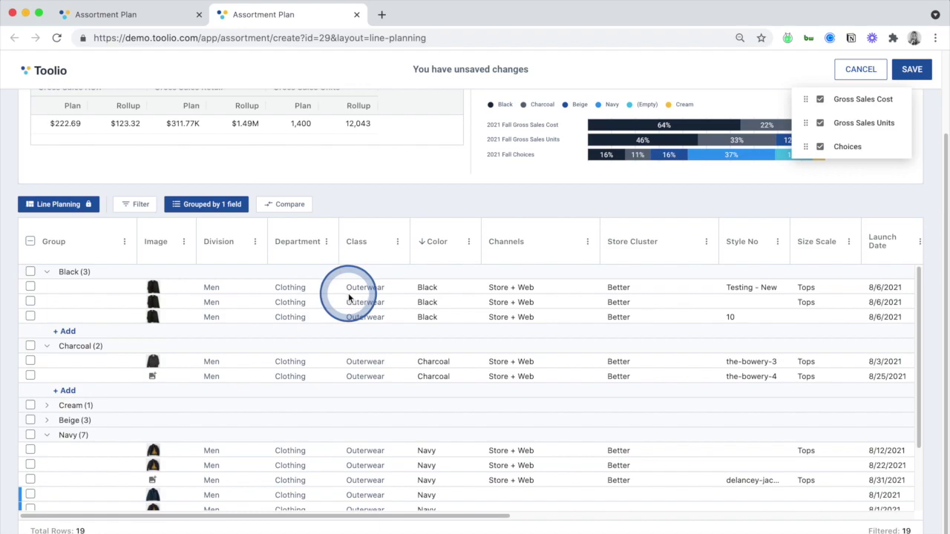
{"action": "right_click", "coordinate": [437, 289]}
{"action": "mouse_move", "coordinate": [458, 302]}
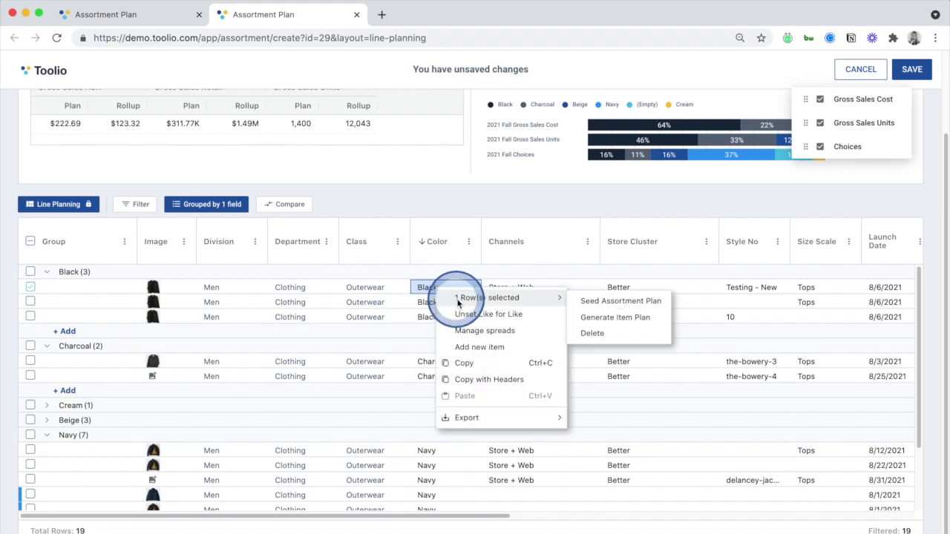
{"action": "left_click", "coordinate": [471, 330]}
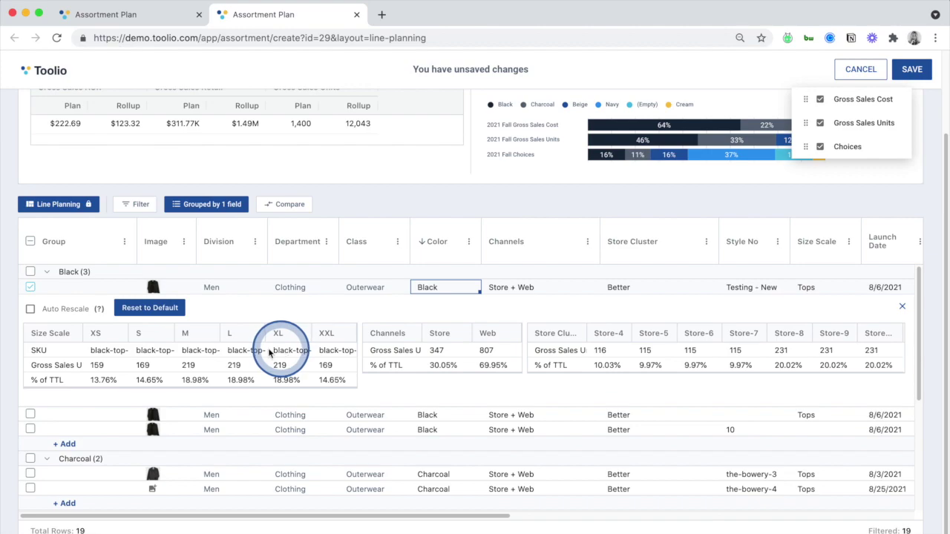
{"action": "left_click_drag", "start_coordinate": [66, 349], "coordinate": [325, 391]}
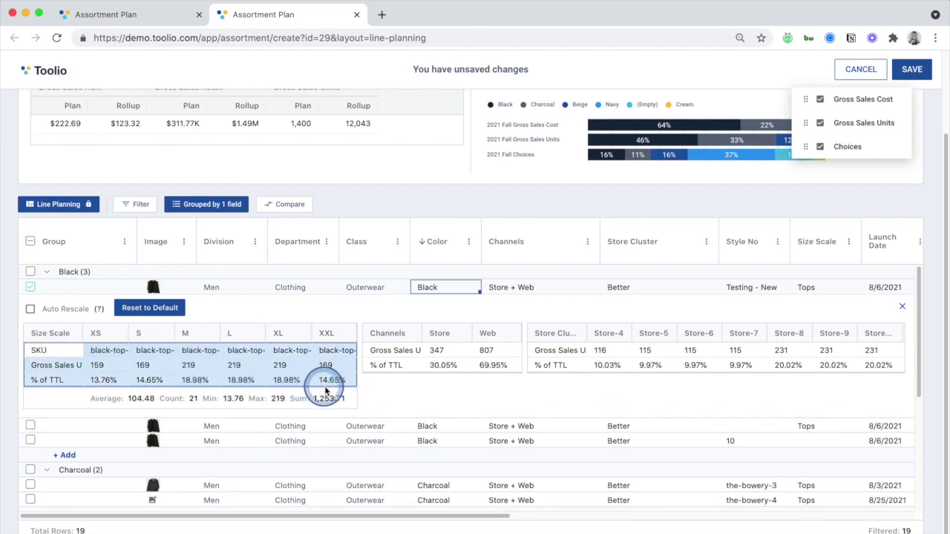
{"action": "left_click", "coordinate": [395, 388]}
{"action": "left_click_drag", "start_coordinate": [377, 349], "coordinate": [523, 380]}
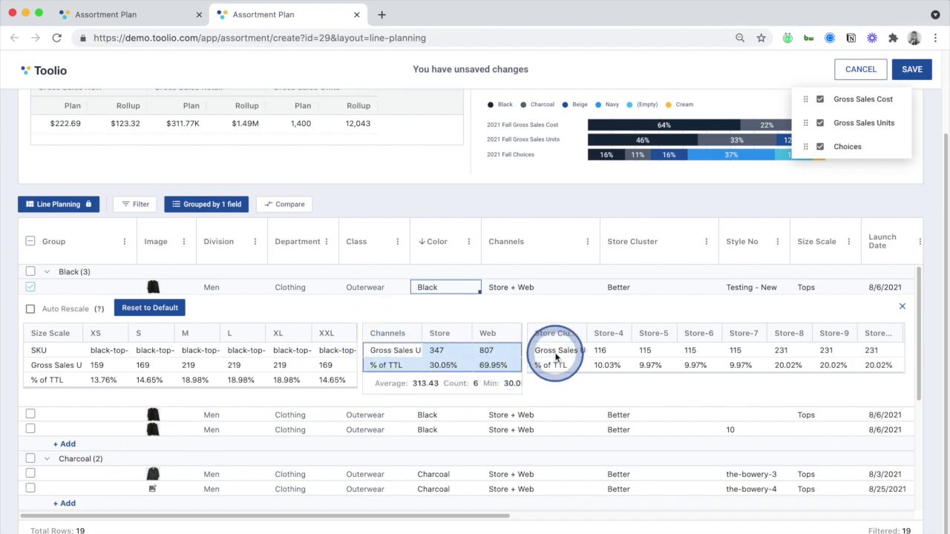
{"action": "left_click_drag", "start_coordinate": [555, 350], "coordinate": [823, 375]}
{"action": "left_click_drag", "start_coordinate": [881, 377], "coordinate": [886, 376]}
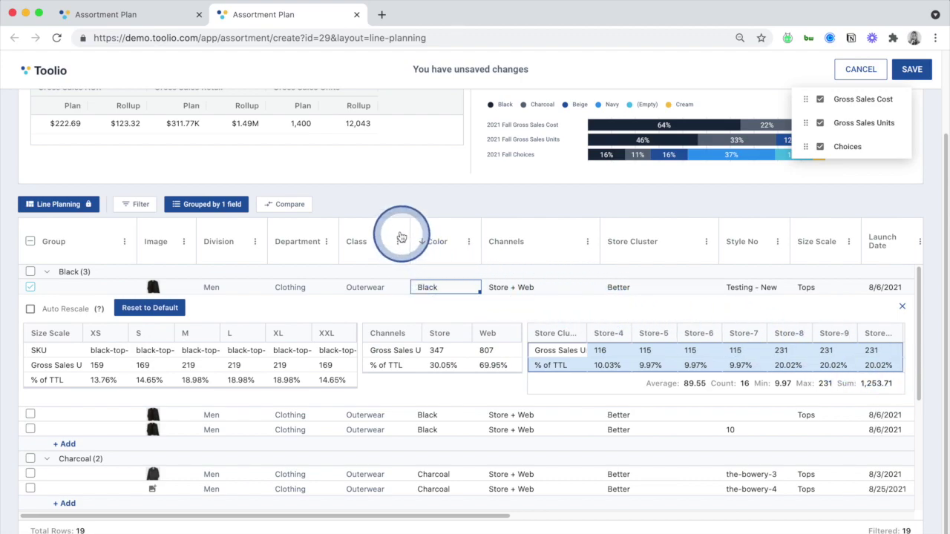
{"action": "right_click", "coordinate": [120, 290]}
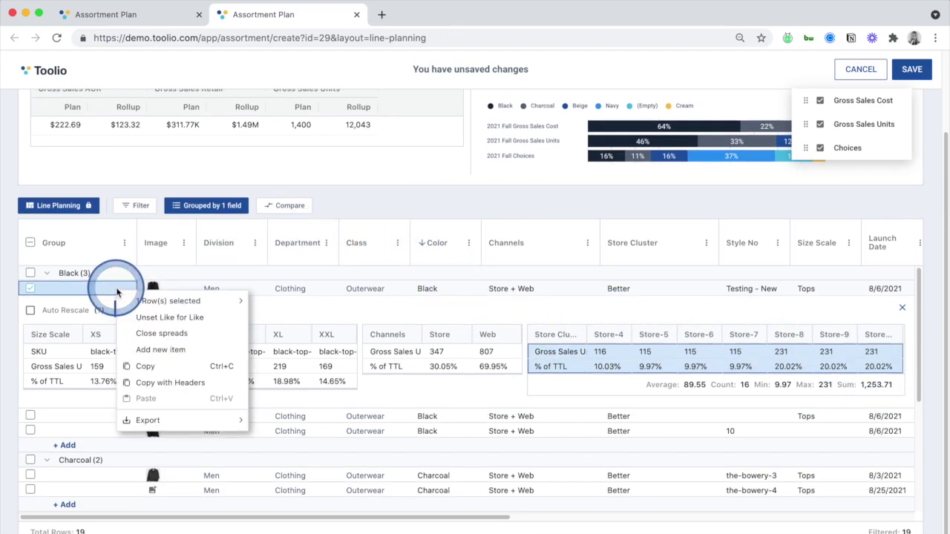
{"action": "left_click", "coordinate": [189, 337]}
{"action": "scroll", "coordinate": [223, 334], "scroll_direction": "up", "scroll_amount": 2}
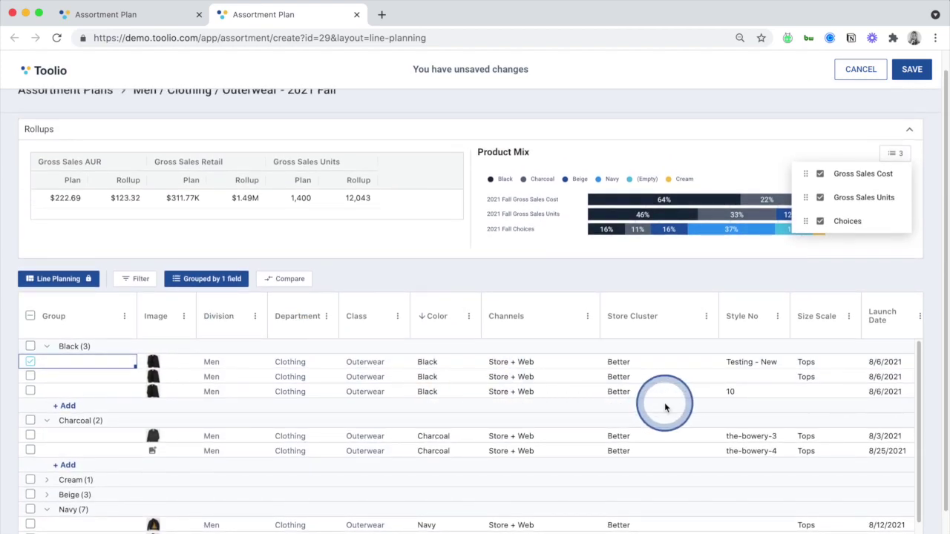
{"action": "scroll", "coordinate": [663, 404], "scroll_direction": "right", "scroll_amount": 3}
{"action": "scroll", "coordinate": [662, 402], "scroll_direction": "right", "scroll_amount": 8}
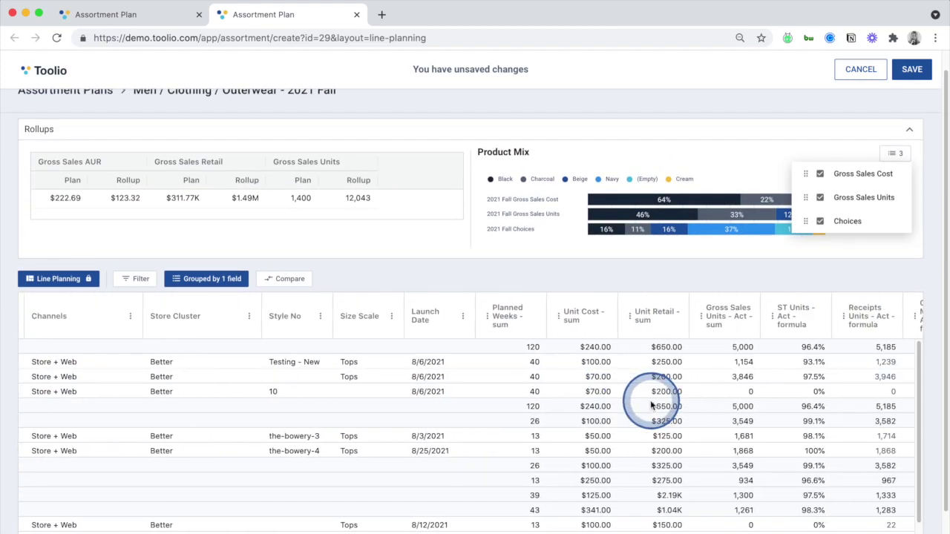
{"action": "scroll", "coordinate": [650, 405], "scroll_direction": "right", "scroll_amount": 1}
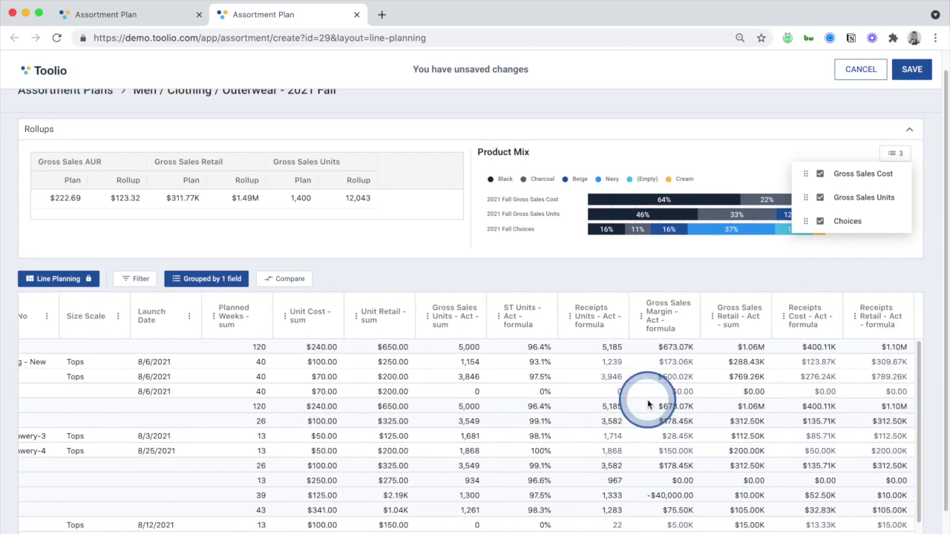
{"action": "scroll", "coordinate": [647, 403], "scroll_direction": "up", "scroll_amount": 1}
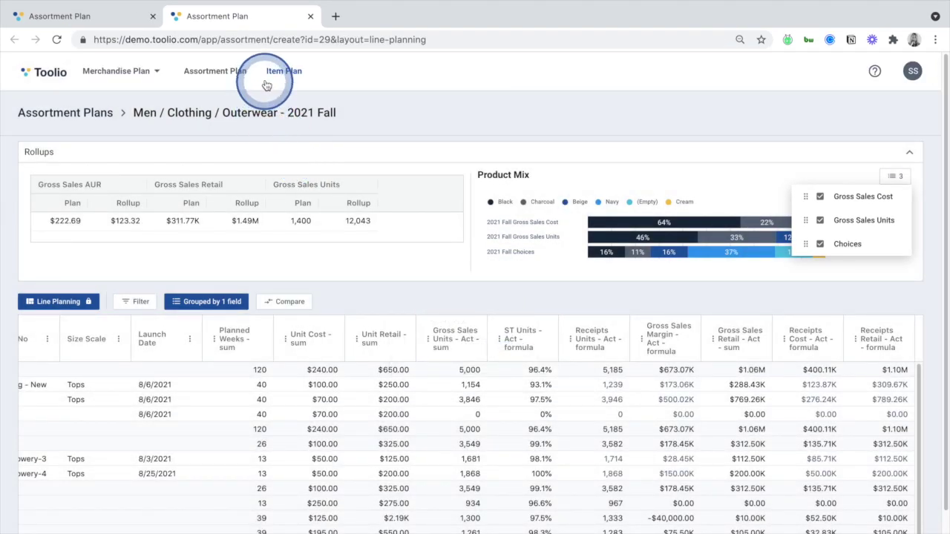
Step: Open Item Plan and select Receipts Units W30–W34 and Gross Sales Units W25–W29 values
{"action": "left_click", "coordinate": [270, 80]}
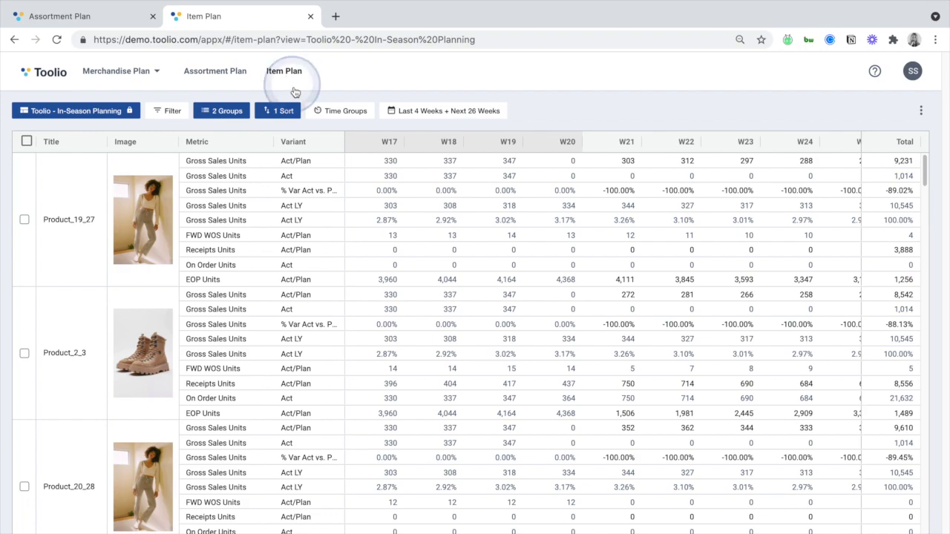
{"action": "scroll", "coordinate": [409, 253], "scroll_direction": "right", "scroll_amount": 1}
{"action": "scroll", "coordinate": [409, 252], "scroll_direction": "right", "scroll_amount": 7}
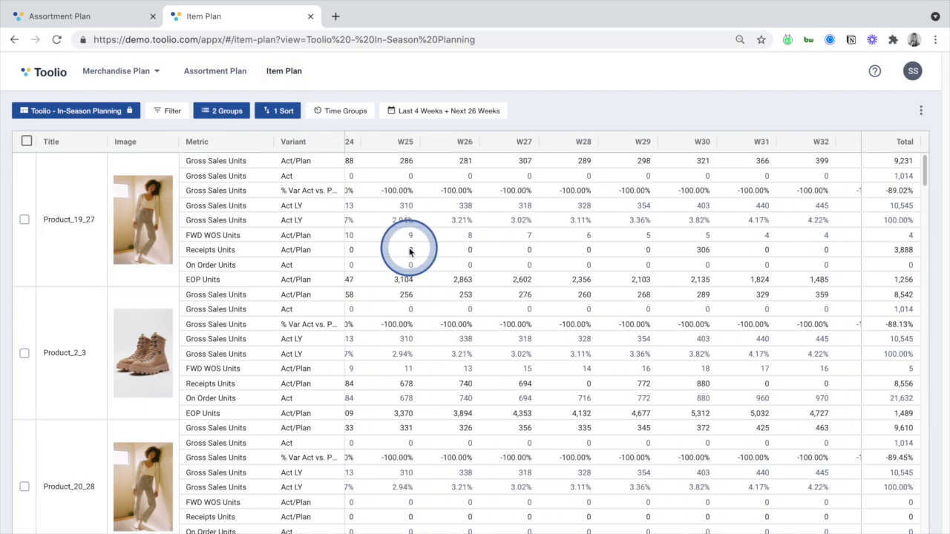
{"action": "left_click_drag", "start_coordinate": [526, 252], "coordinate": [780, 251]}
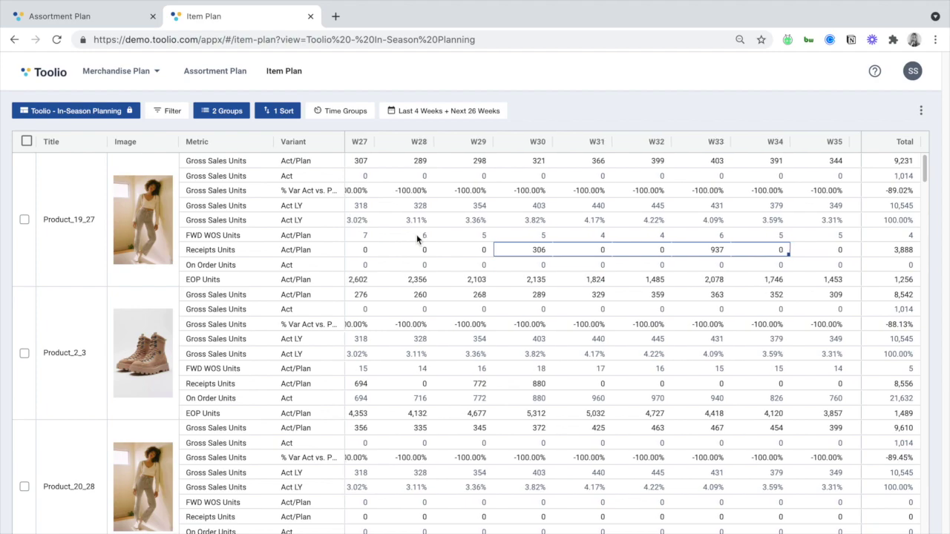
{"action": "scroll", "coordinate": [417, 236], "scroll_direction": "left", "scroll_amount": 3}
{"action": "left_click_drag", "start_coordinate": [422, 169], "coordinate": [632, 159]}
{"action": "left_click", "coordinate": [327, 117]}
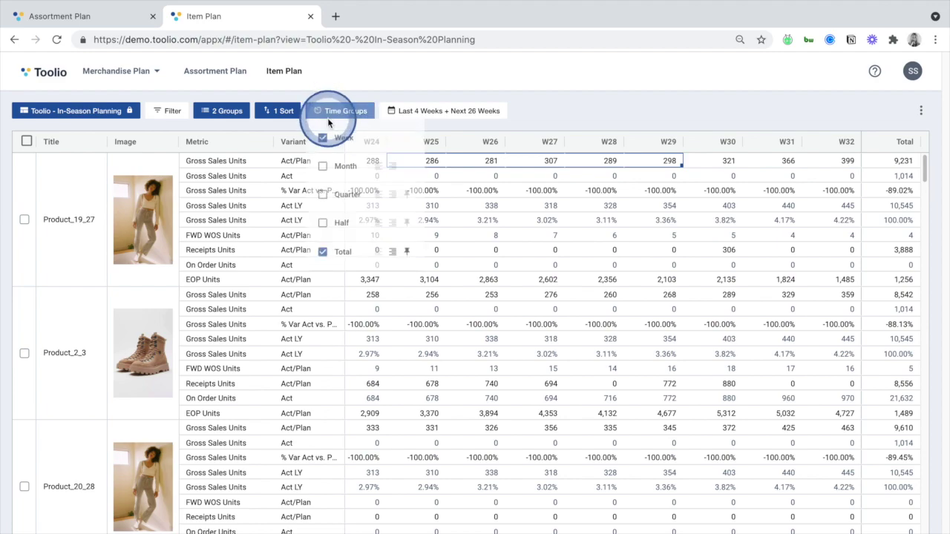
{"action": "left_click", "coordinate": [581, 115]}
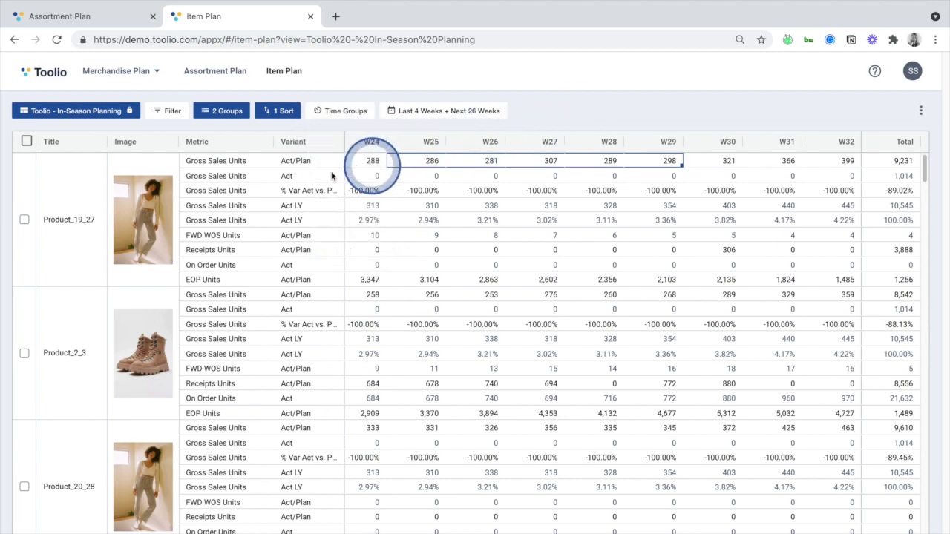
{"action": "left_click", "coordinate": [25, 221]}
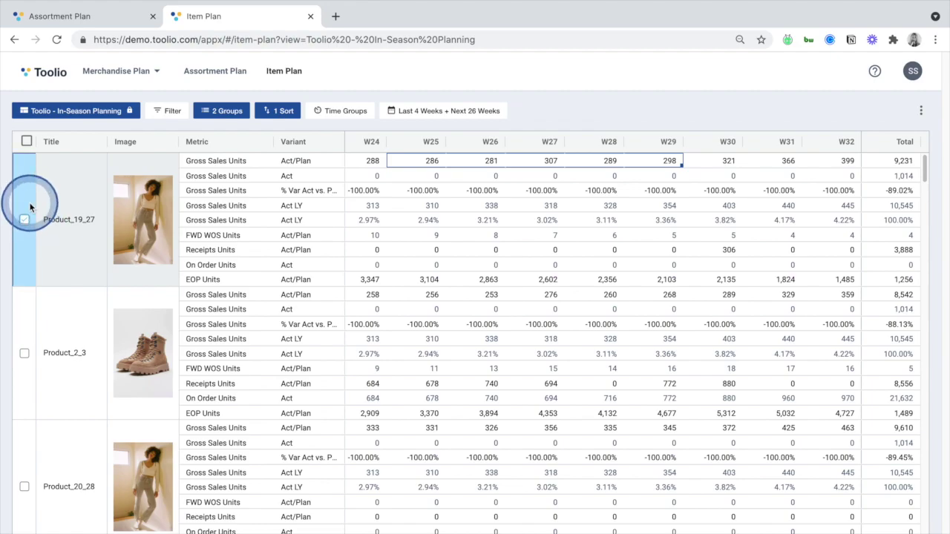
Step: Forecast Product_19_27 over WK17–WK47 2021 using the Trend - Last 4 Weeks volume method
{"action": "right_click", "coordinate": [33, 210]}
{"action": "mouse_move", "coordinate": [111, 214]}
{"action": "left_click", "coordinate": [178, 217]}
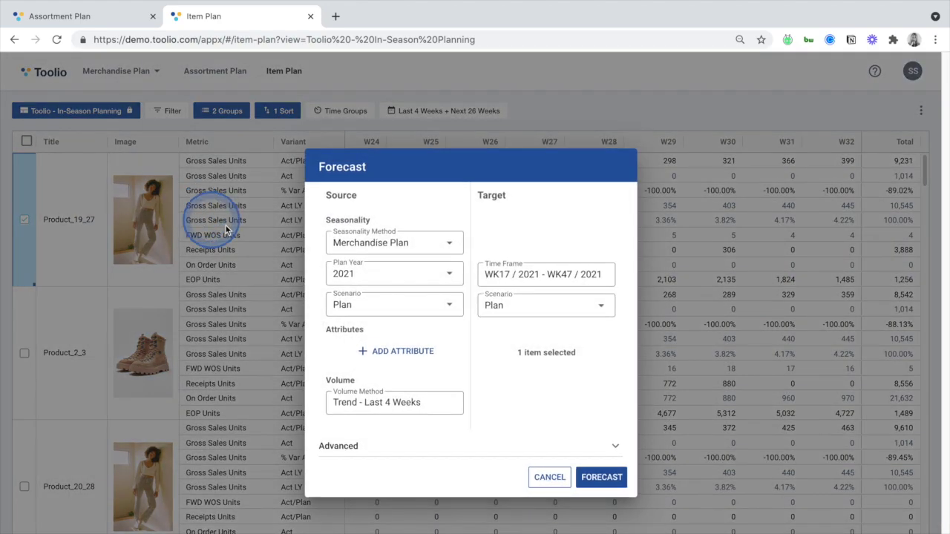
{"action": "left_click", "coordinate": [409, 408]}
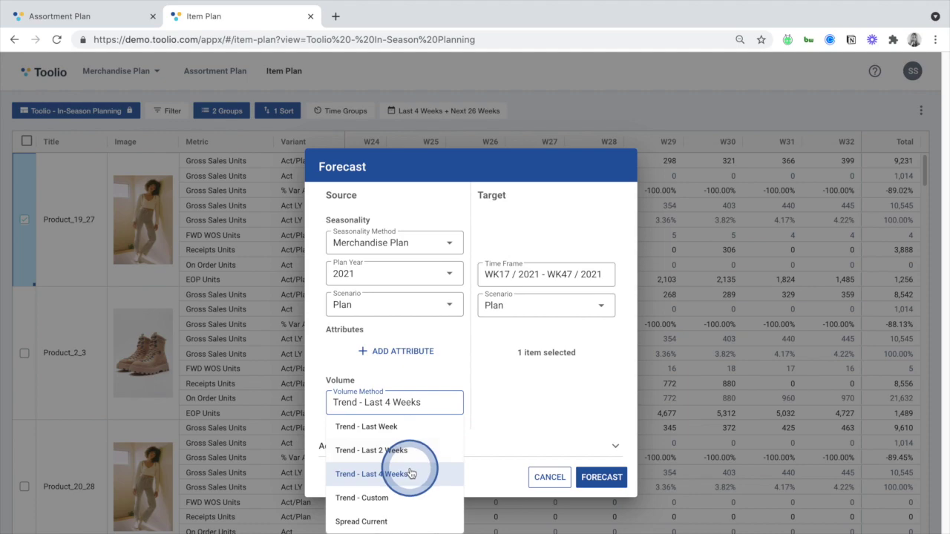
{"action": "left_click", "coordinate": [573, 460]}
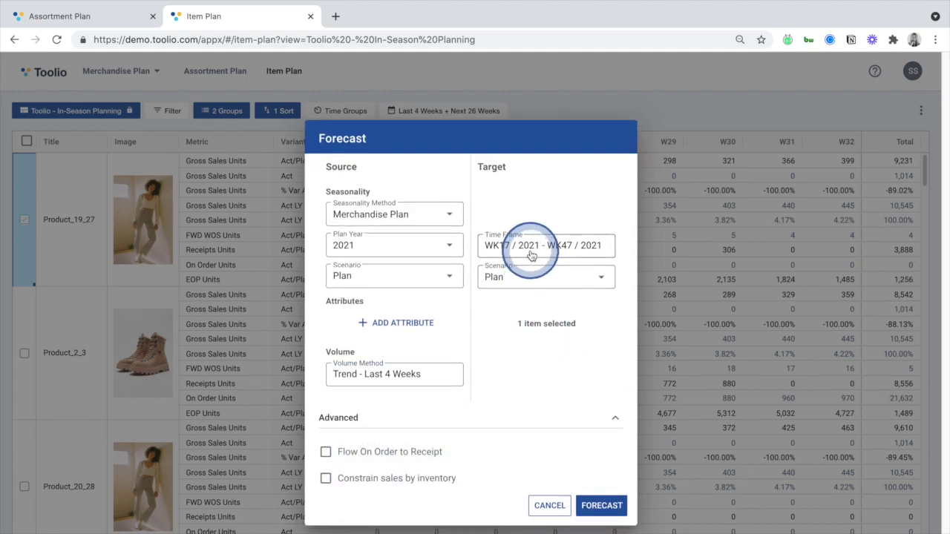
{"action": "left_click", "coordinate": [541, 247]}
{"action": "left_click", "coordinate": [668, 343]}
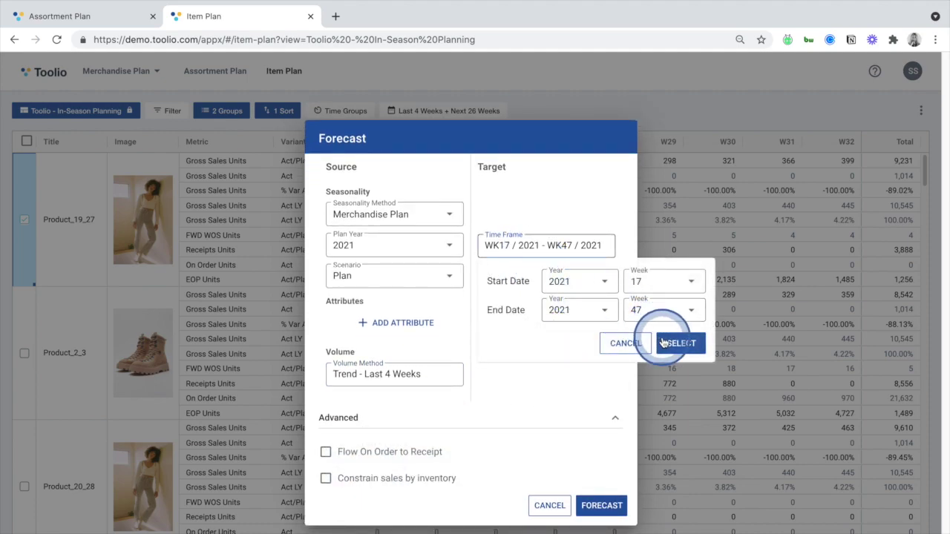
{"action": "left_click", "coordinate": [601, 505]}
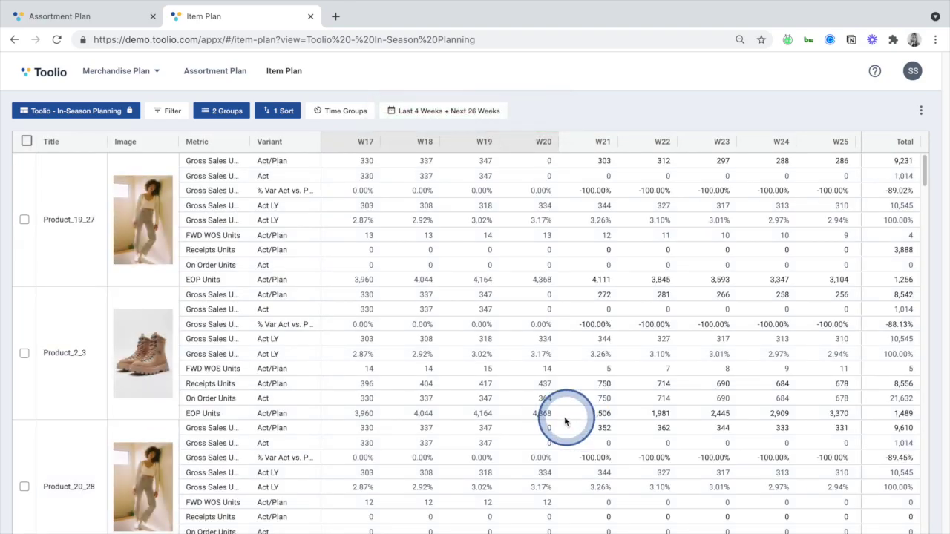
Step: Generate Product_19_27 receipts with order cycle 4, lead time 13, 4 safety weeks, MOQ 300 by Style
{"action": "left_click", "coordinate": [24, 220]}
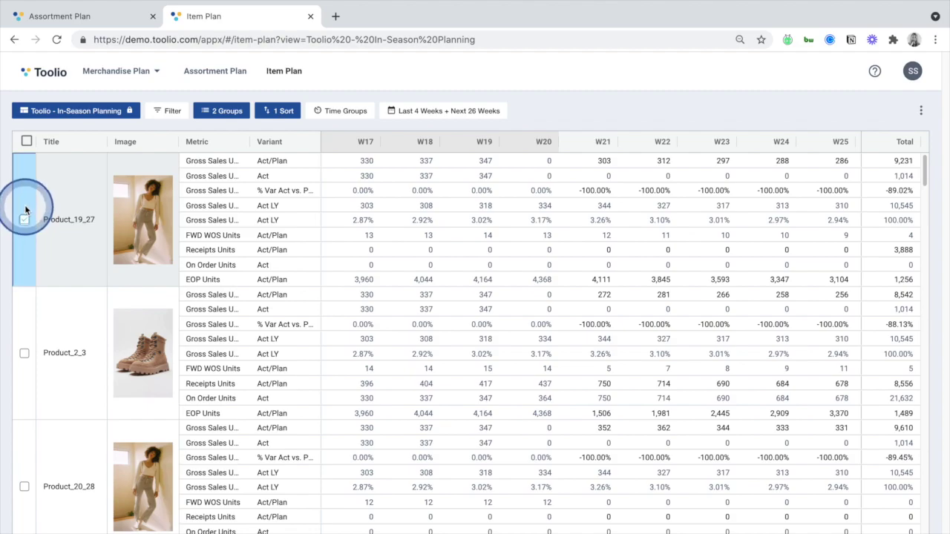
{"action": "right_click", "coordinate": [26, 208]}
{"action": "mouse_move", "coordinate": [94, 223]}
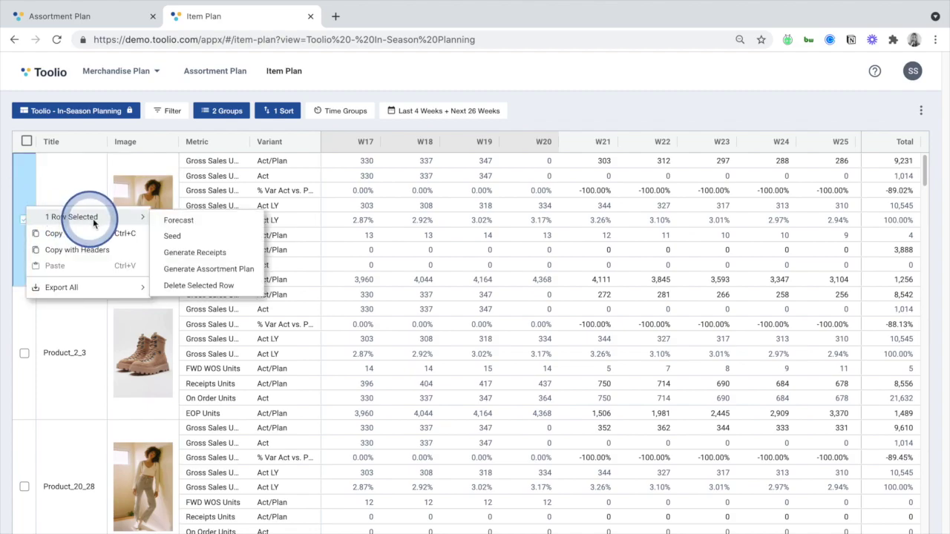
{"action": "left_click", "coordinate": [194, 252]}
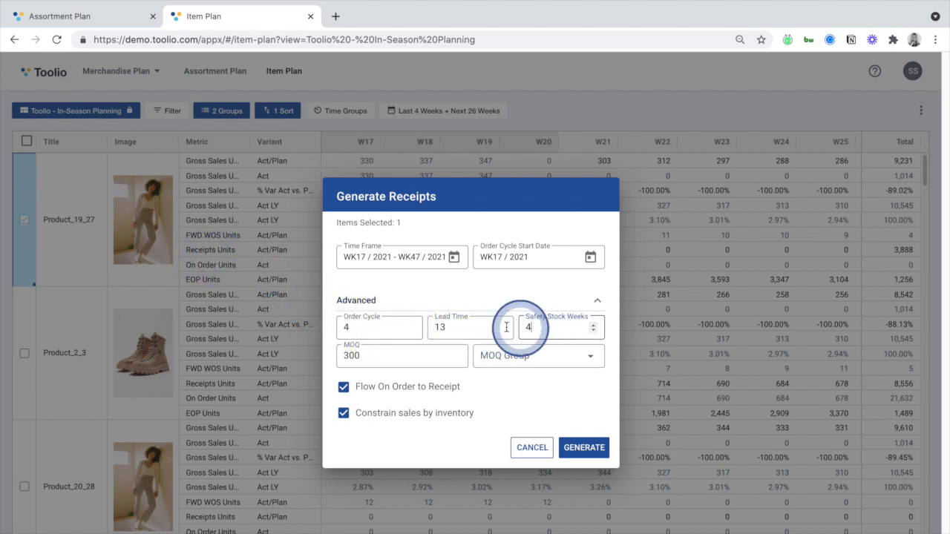
{"action": "left_click", "coordinate": [453, 328]}
{"action": "left_click", "coordinate": [378, 354]}
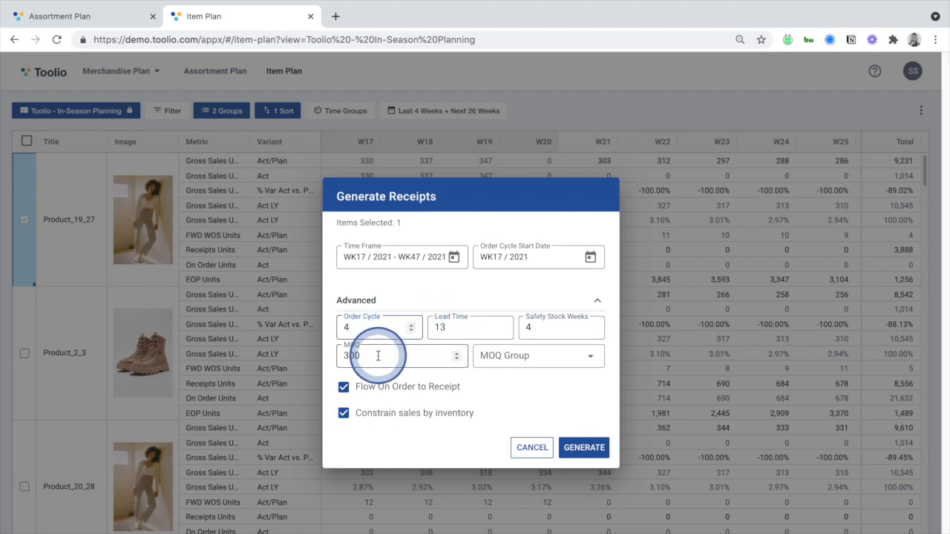
{"action": "left_click", "coordinate": [511, 364]}
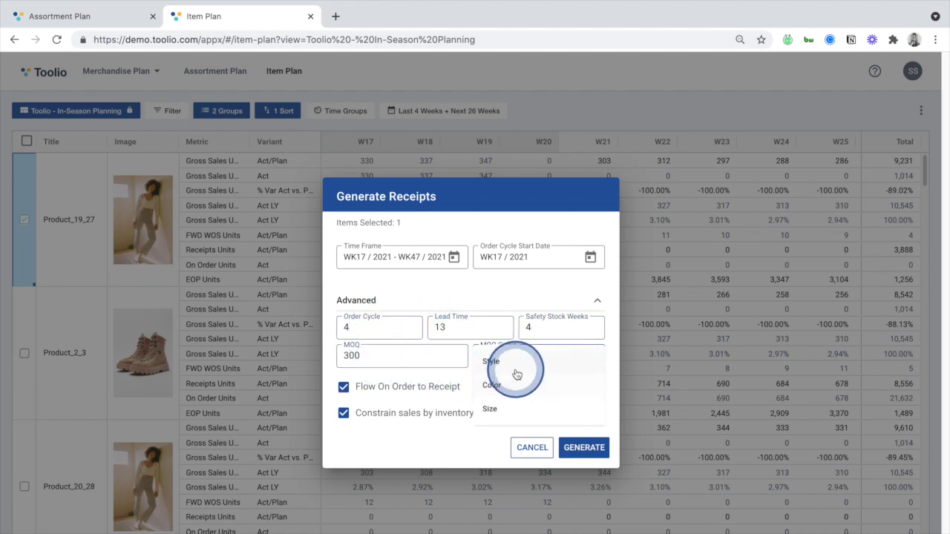
{"action": "left_click", "coordinate": [511, 367]}
{"action": "left_click", "coordinate": [577, 444]}
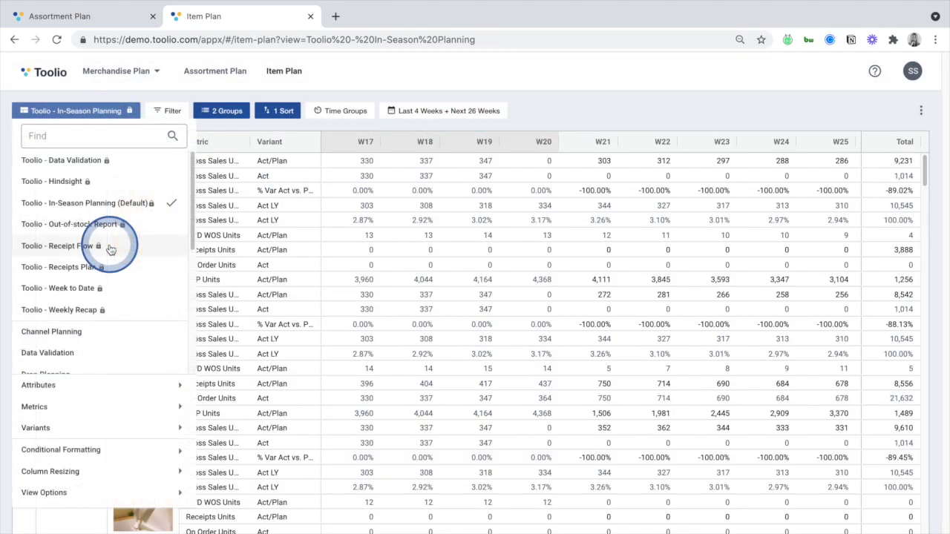
Step: Switch the item plan to the Toolio - Receipts Plan view and select the On Order Units Act and Receipts Units Plan values (37,073 down to 337)
{"action": "left_click", "coordinate": [107, 267]}
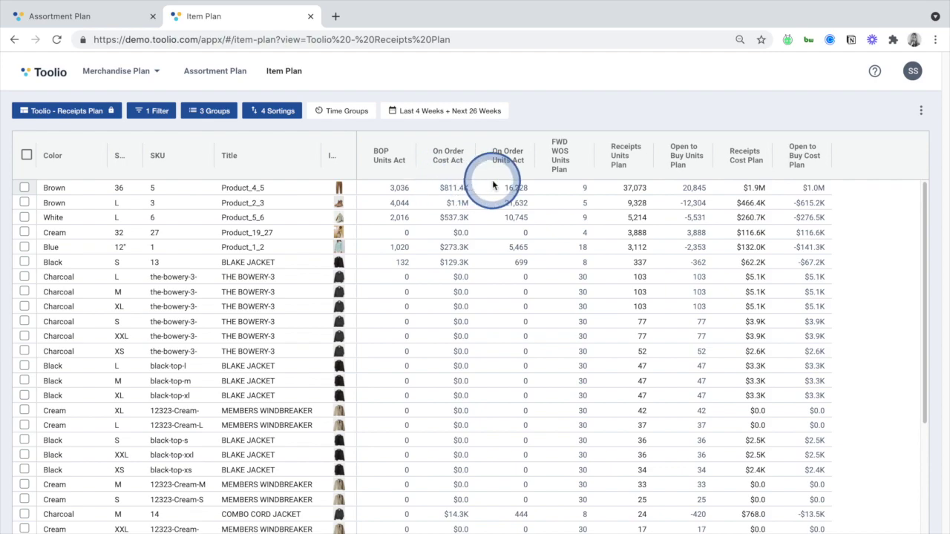
{"action": "left_click_drag", "start_coordinate": [493, 185], "coordinate": [495, 260]}
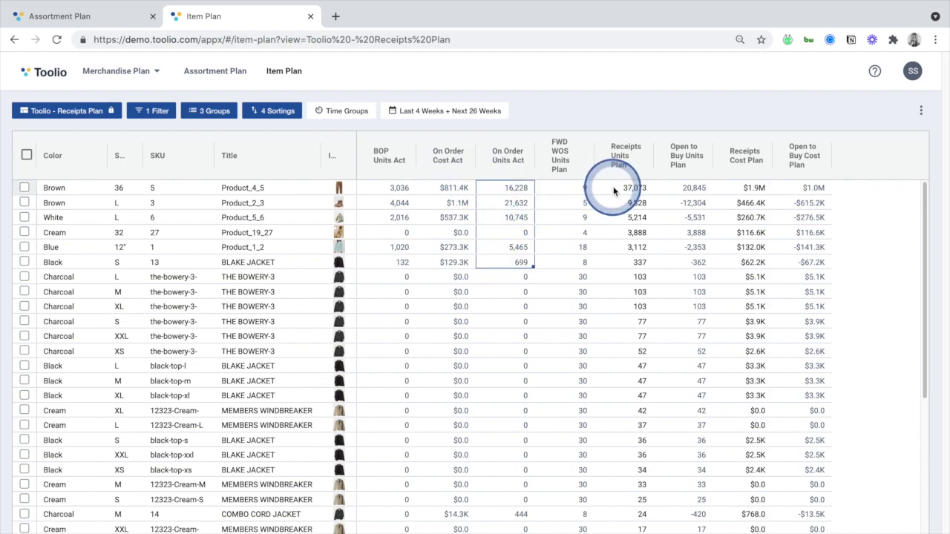
{"action": "left_click_drag", "start_coordinate": [613, 192], "coordinate": [623, 267]}
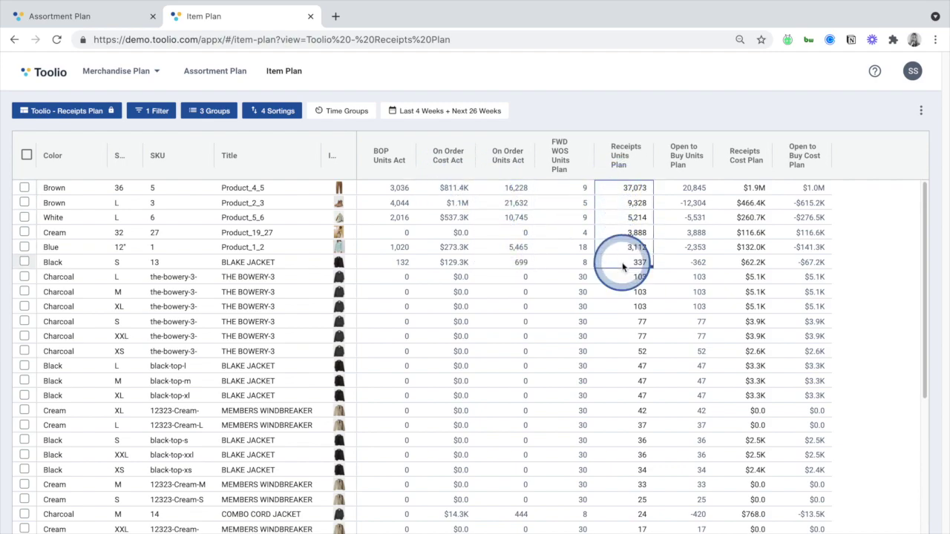
Step: Bring up the Export All options for the selected receipt values, then dismiss without exporting
{"action": "right_click", "coordinate": [639, 261]}
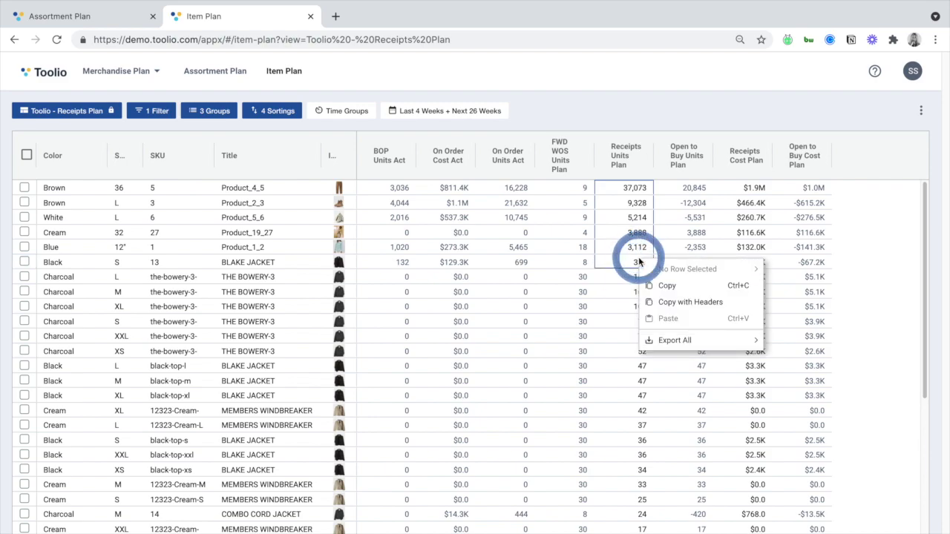
{"action": "mouse_move", "coordinate": [703, 343]}
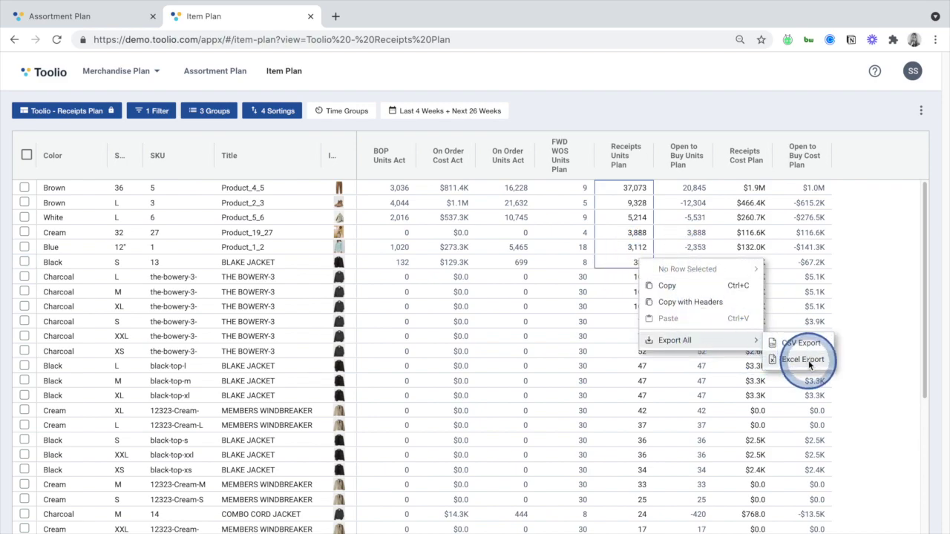
{"action": "left_click", "coordinate": [888, 362]}
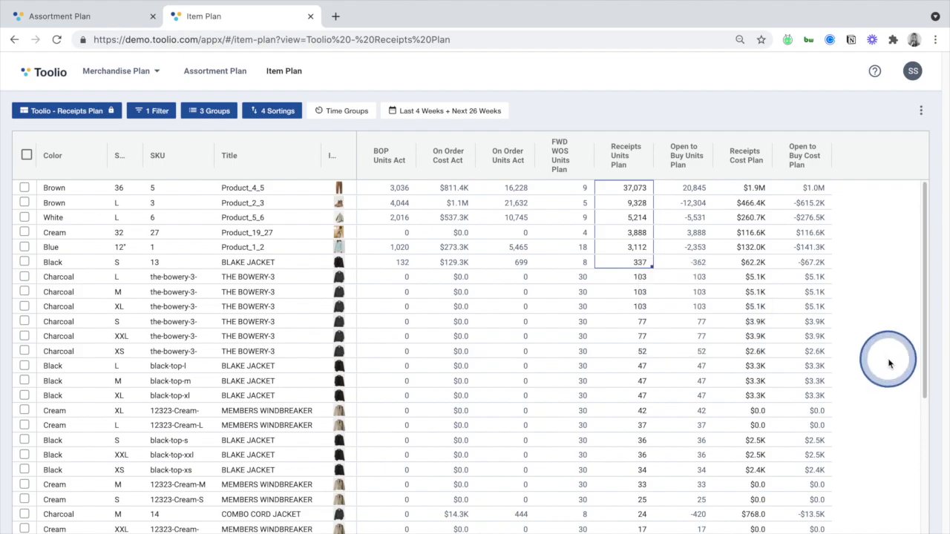